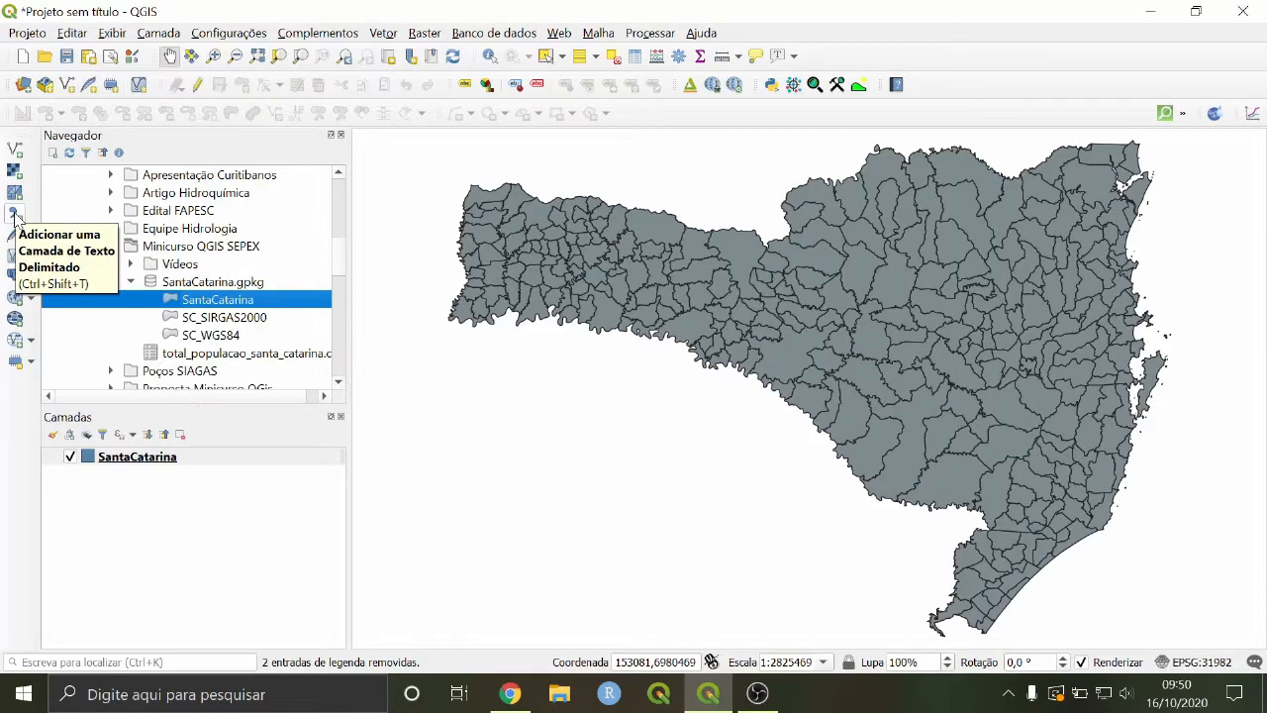
Step: Choose total_populacao_santa_catarina.csv as the source file for a new delimited text layer
{"action": "left_click", "coordinate": [14, 216]}
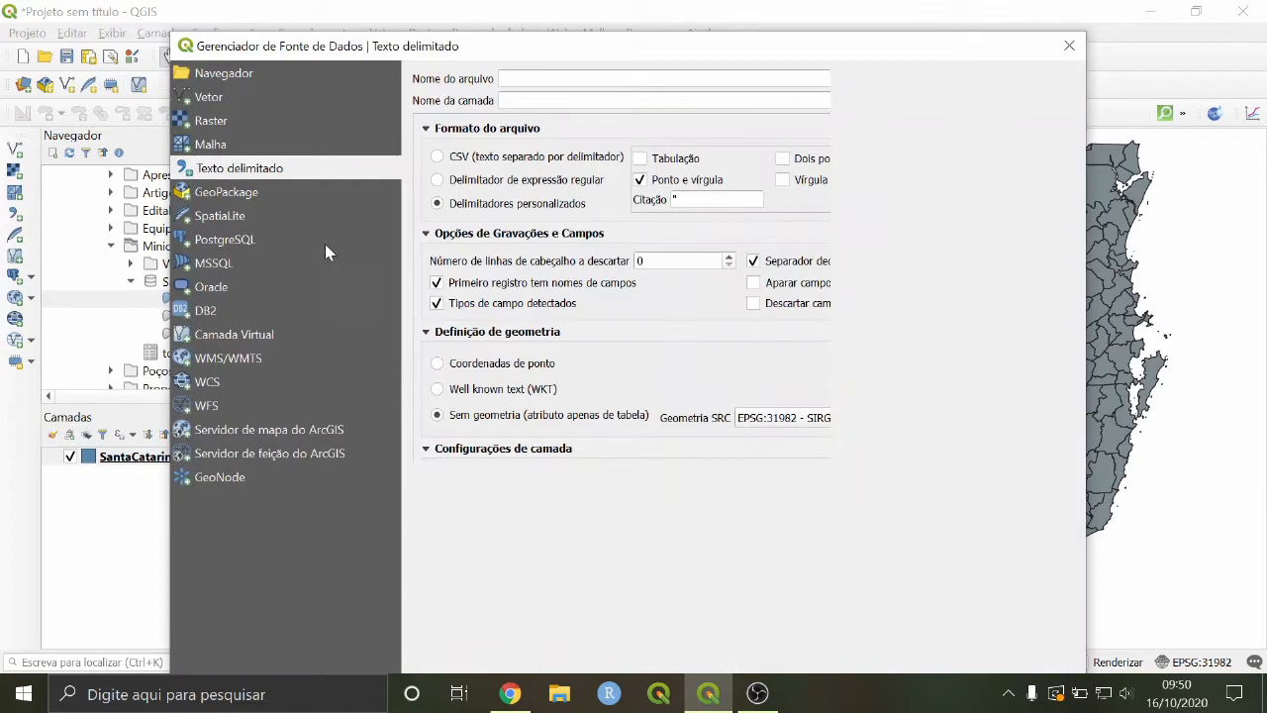
{"action": "left_click", "coordinate": [235, 145]}
{"action": "left_click", "coordinate": [232, 168]}
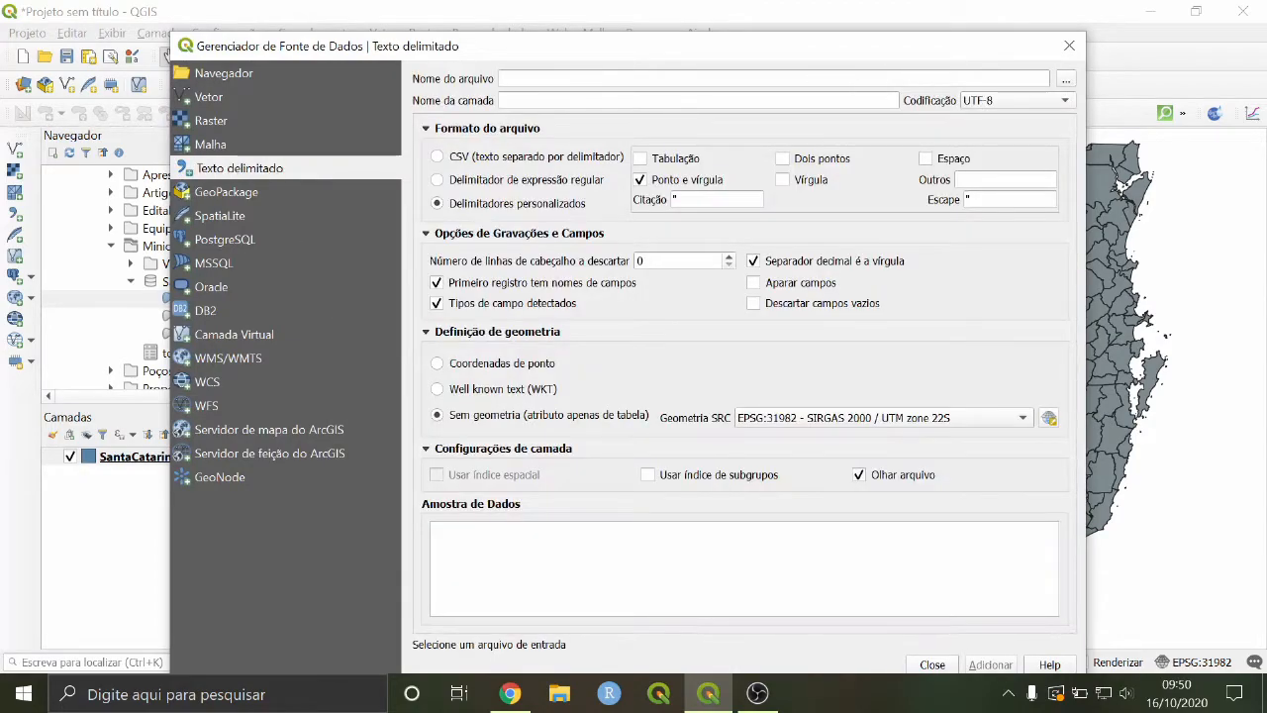
{"action": "left_click", "coordinate": [1065, 81]}
{"action": "left_click", "coordinate": [530, 228]}
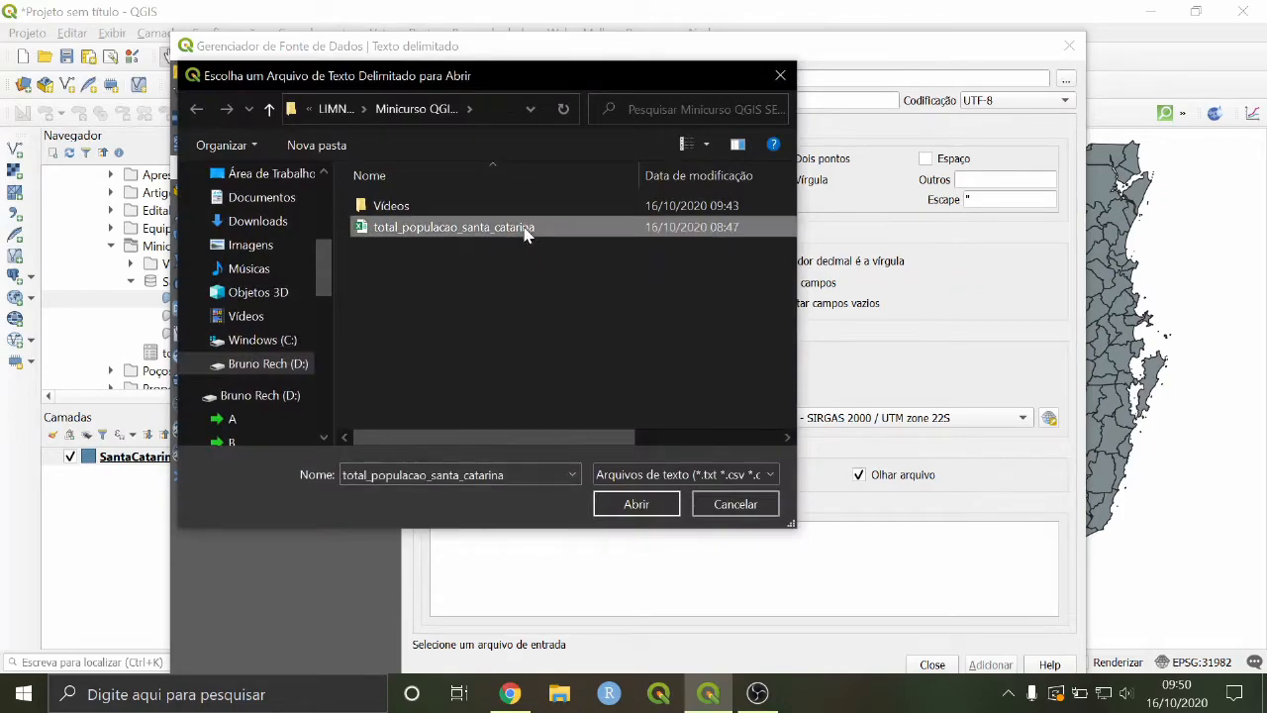
{"action": "left_click", "coordinate": [635, 505]}
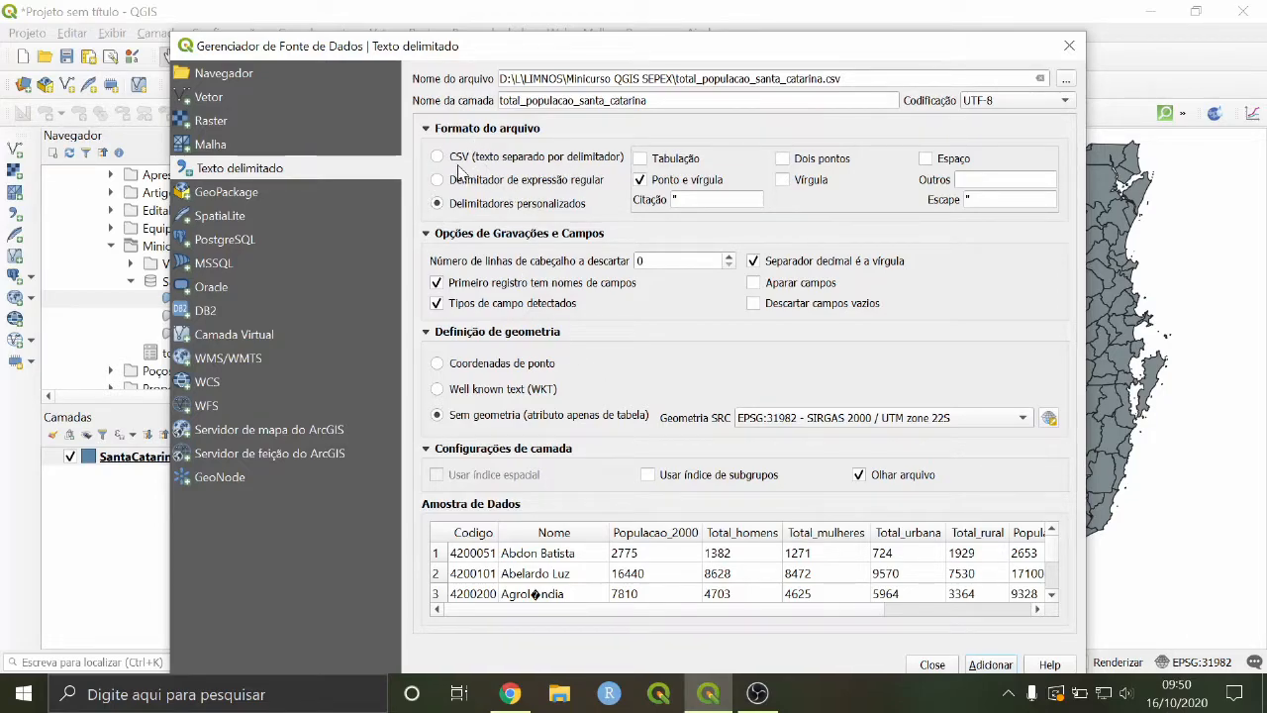
Step: Try the CSV format and the comma delimiter in the data preview, then restore custom delimiters with semicolon
{"action": "left_click", "coordinate": [436, 157]}
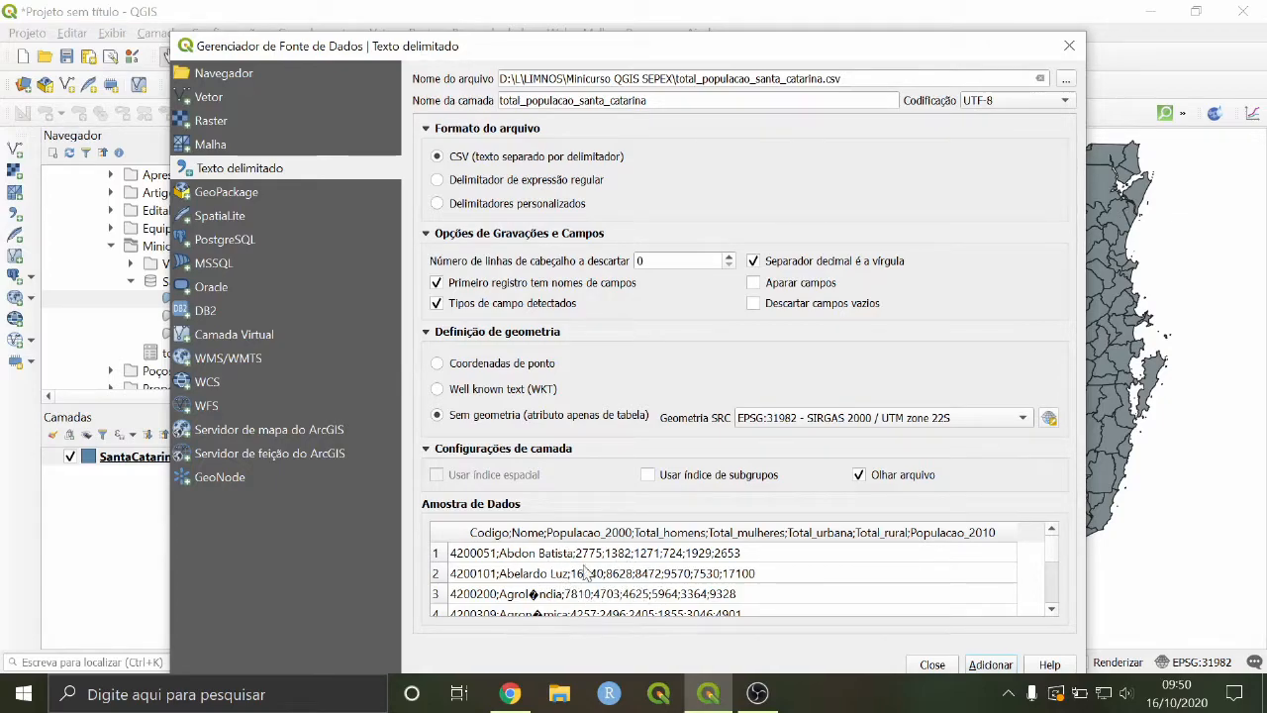
{"action": "left_click", "coordinate": [437, 204]}
{"action": "left_click", "coordinate": [781, 183]}
{"action": "left_click", "coordinate": [643, 183]}
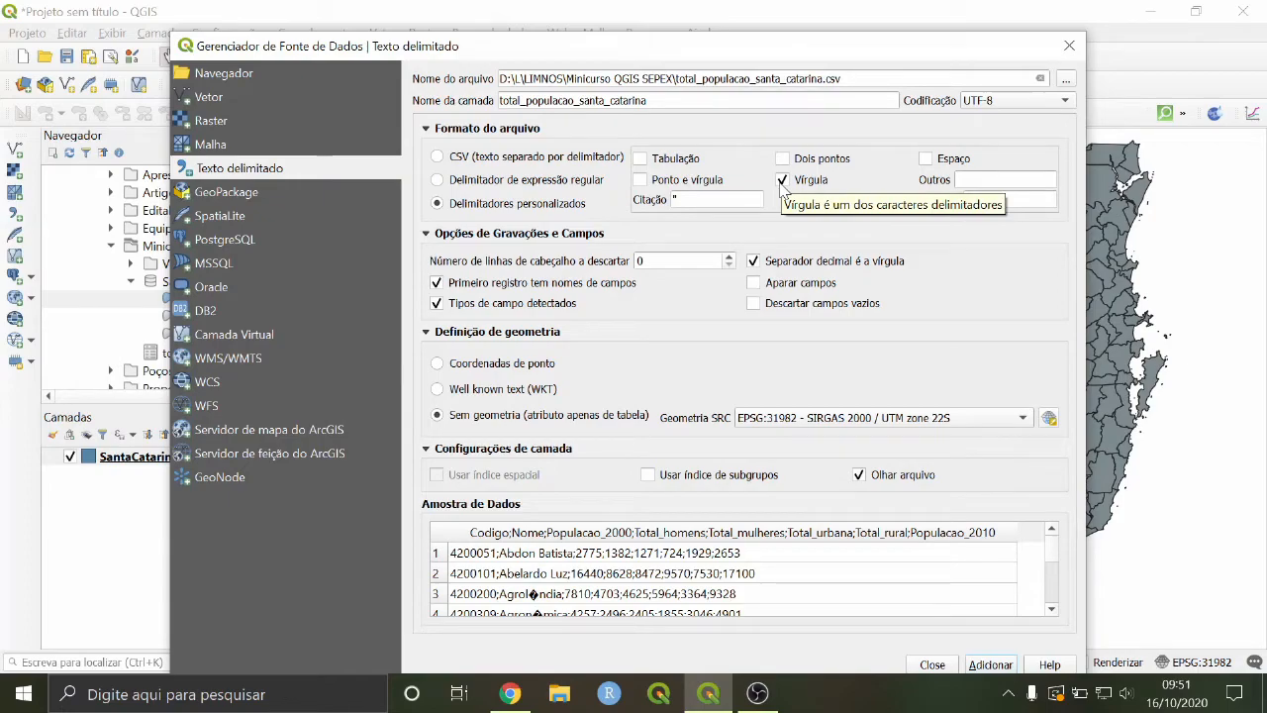
{"action": "left_click", "coordinate": [782, 181]}
{"action": "left_click", "coordinate": [640, 180]}
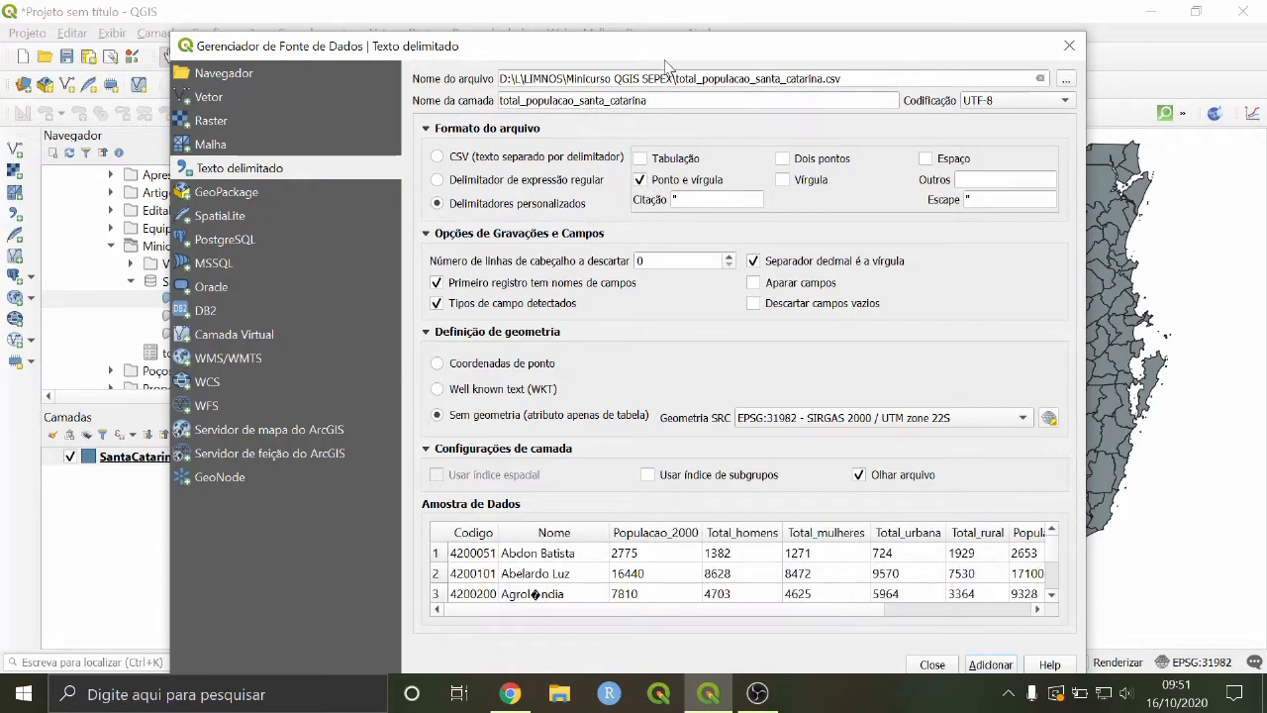
Step: Add the population table to the project without geometry and close the data source manager
{"action": "left_click_drag", "start_coordinate": [665, 66], "coordinate": [655, 31]}
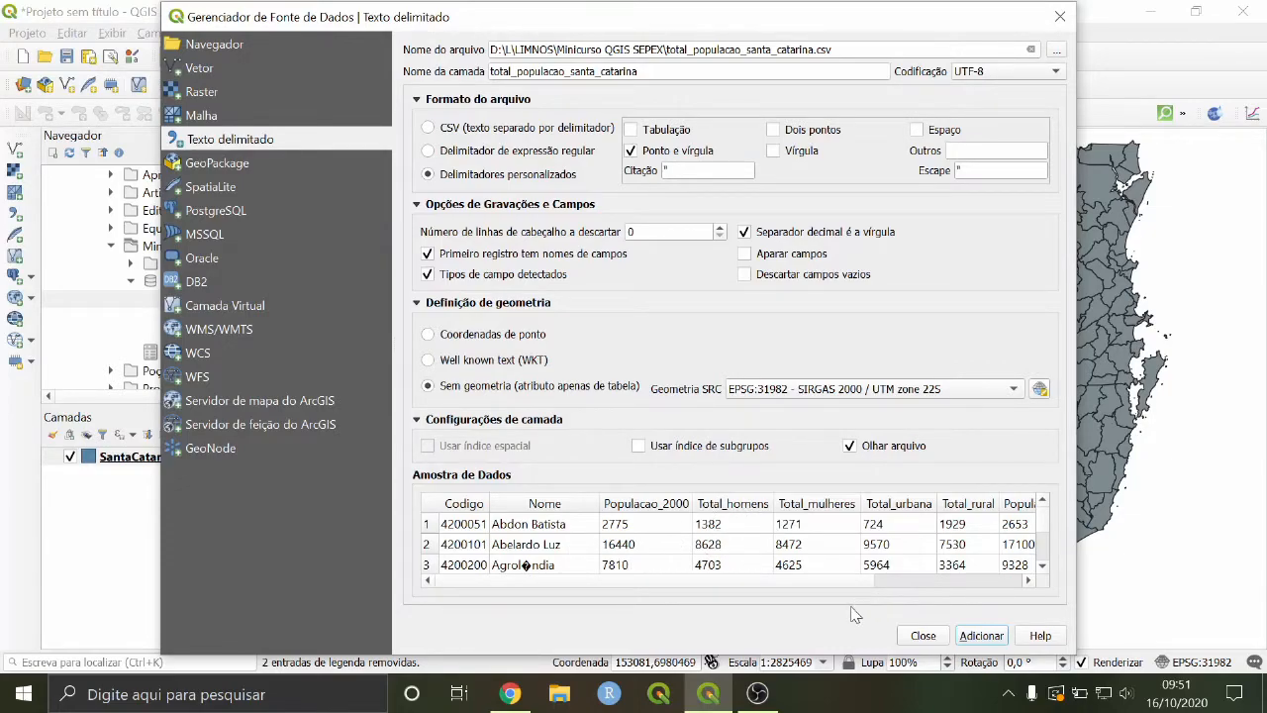
{"action": "left_click", "coordinate": [980, 637]}
{"action": "left_click", "coordinate": [928, 638]}
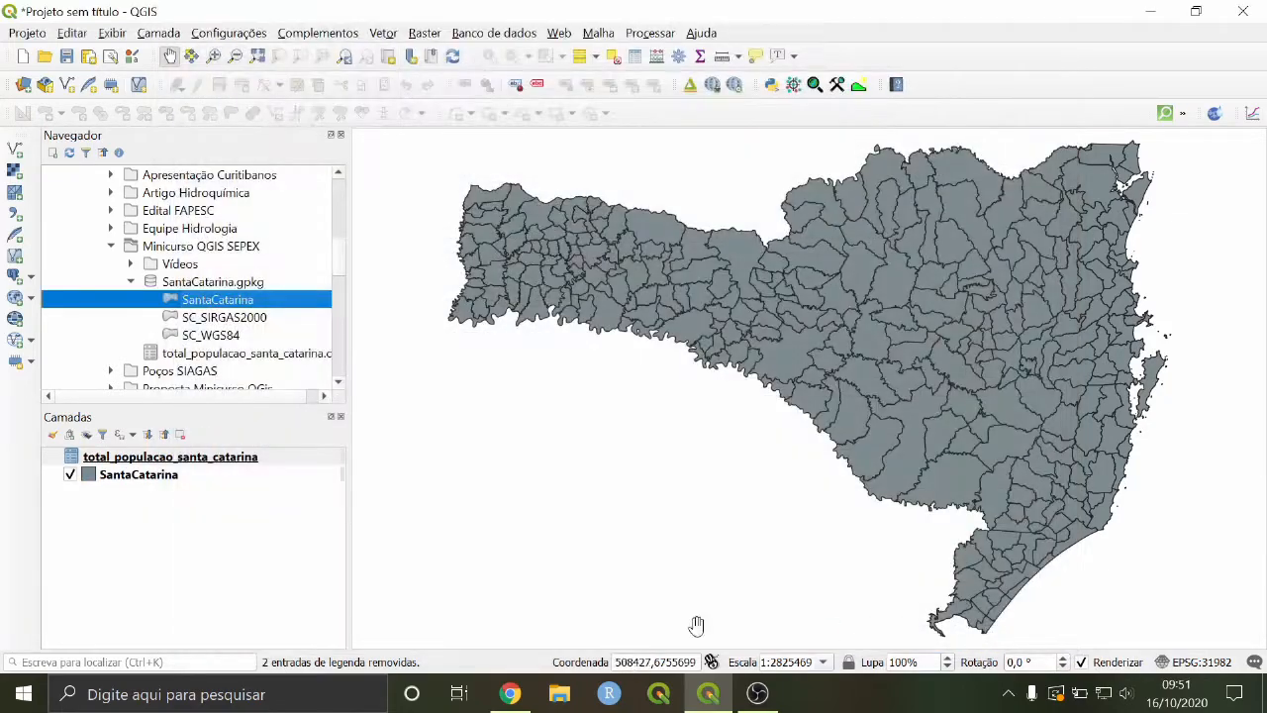
Step: Examine the attribute table of the total_populacao_santa_catarina layer, then close it
{"action": "left_click", "coordinate": [157, 458]}
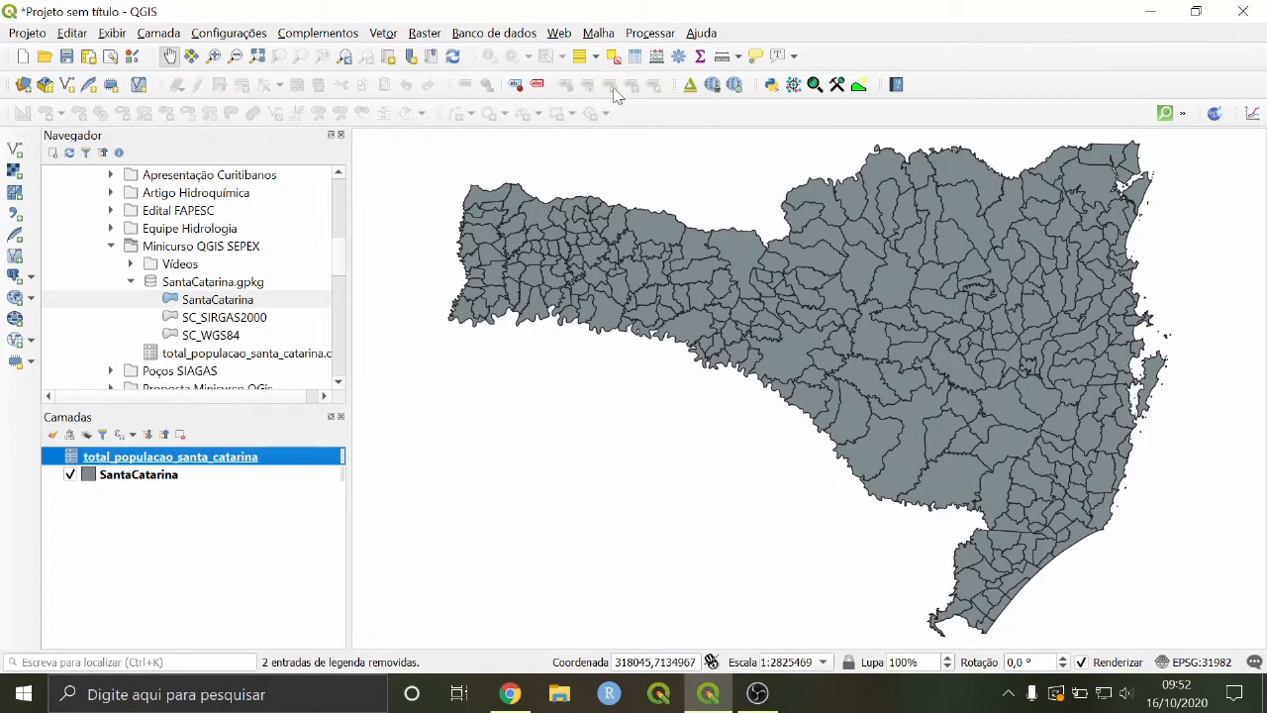
{"action": "left_click", "coordinate": [634, 57]}
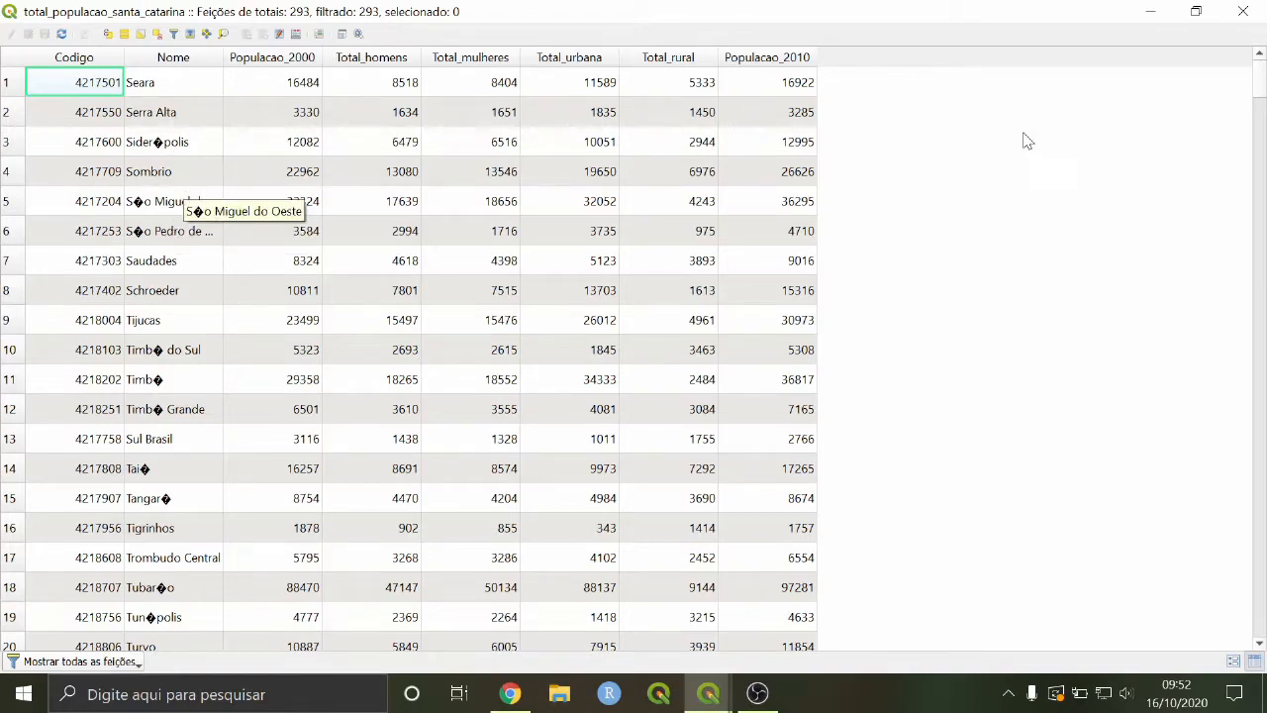
{"action": "left_click", "coordinate": [1243, 12]}
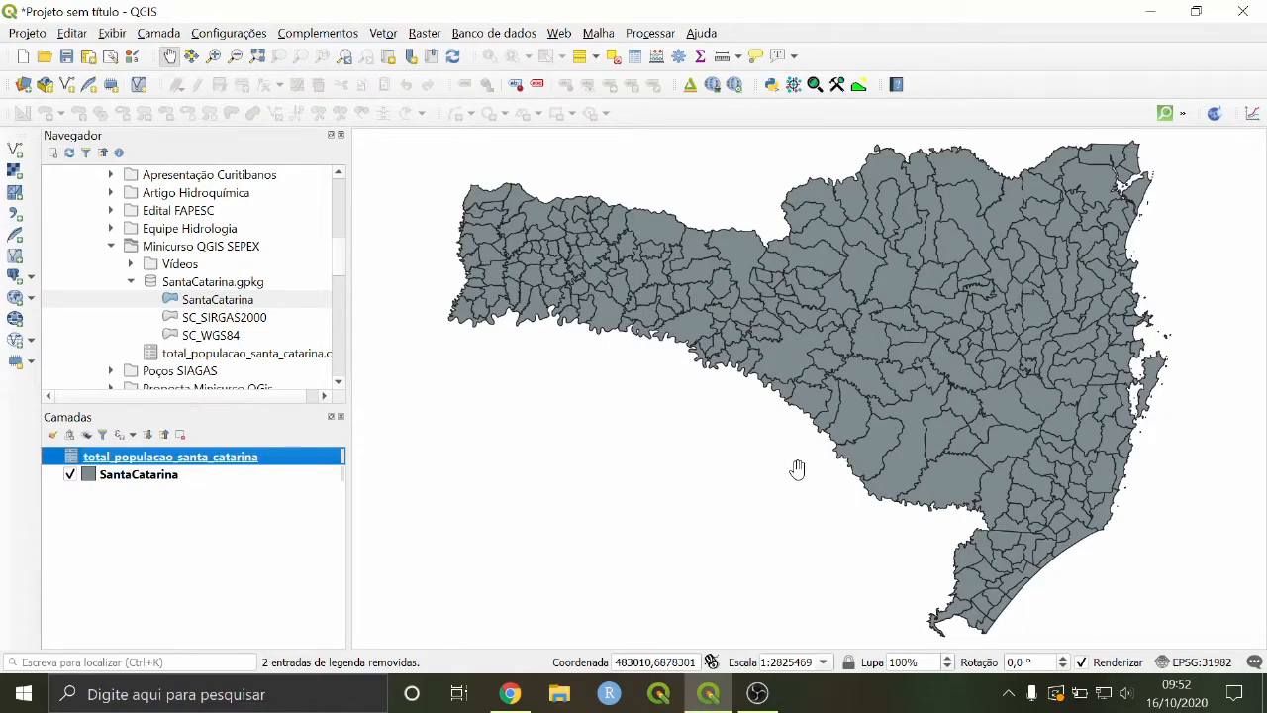
Step: Start a new vector join in the SantaCatarina layer's properties, with total_populacao_santa_catarina as the join layer
{"action": "left_click", "coordinate": [146, 479]}
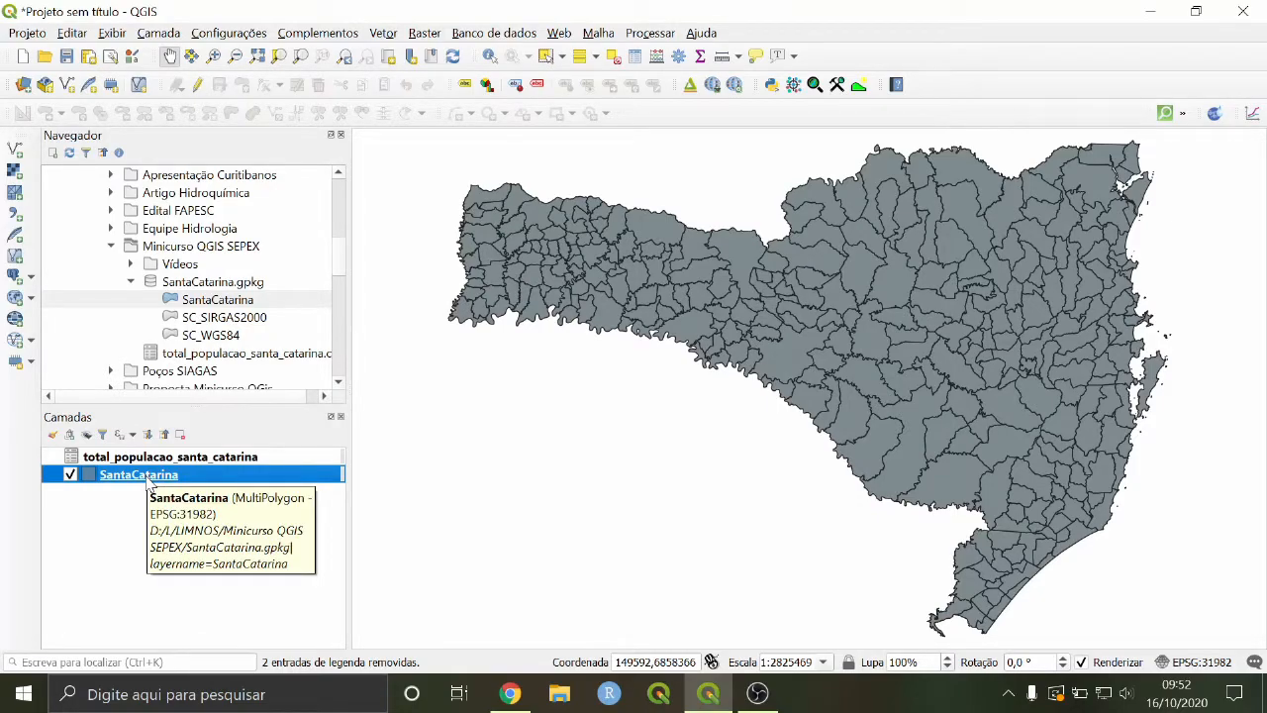
{"action": "right_click", "coordinate": [147, 481]}
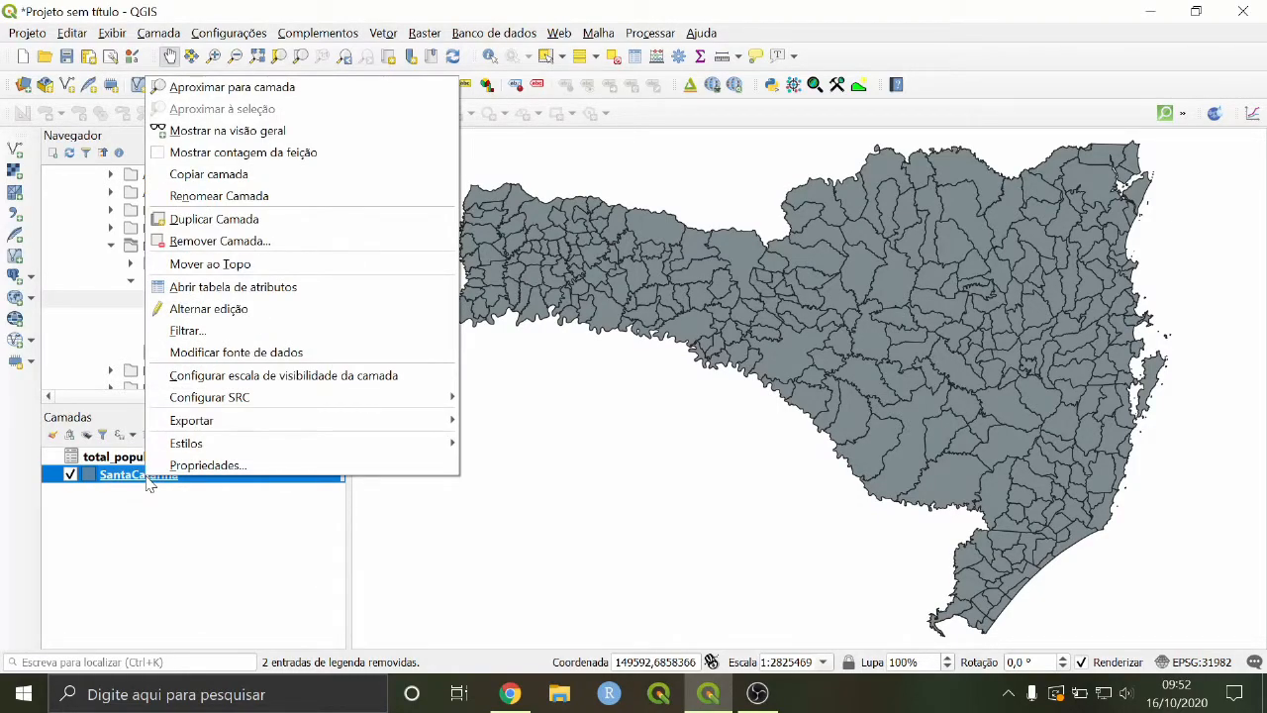
{"action": "left_click", "coordinate": [201, 465]}
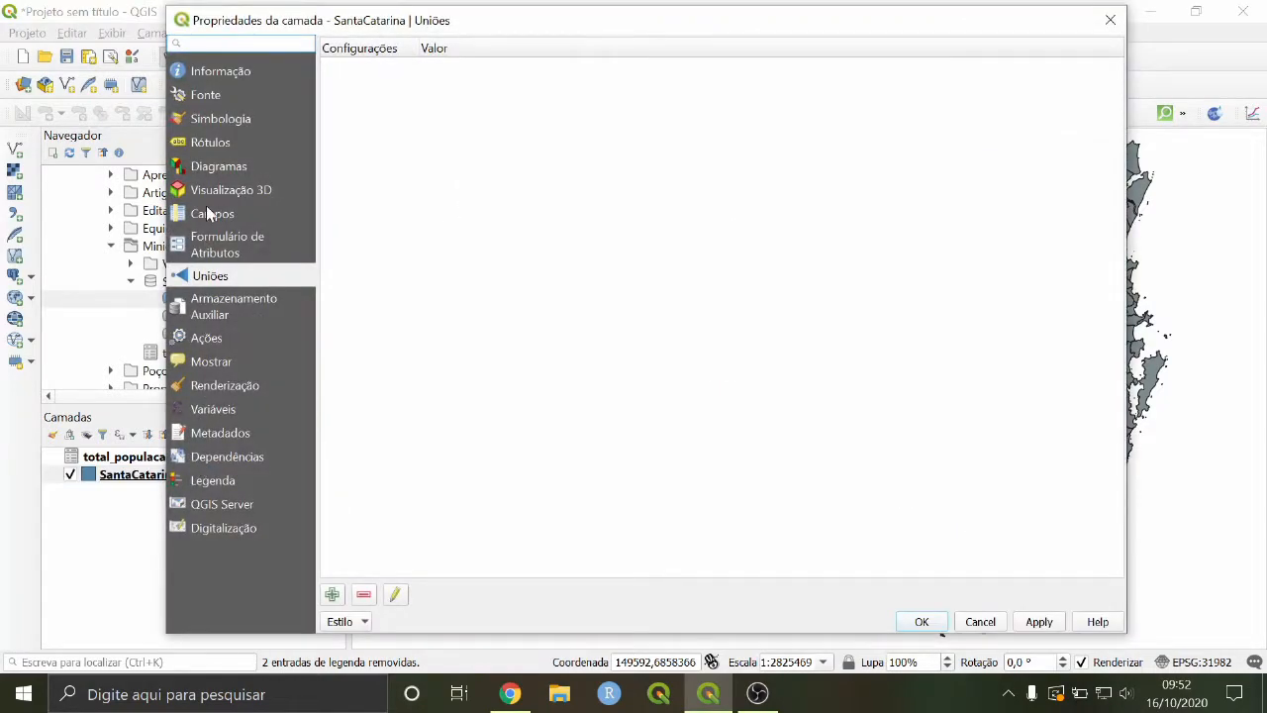
{"action": "left_click", "coordinate": [204, 123]}
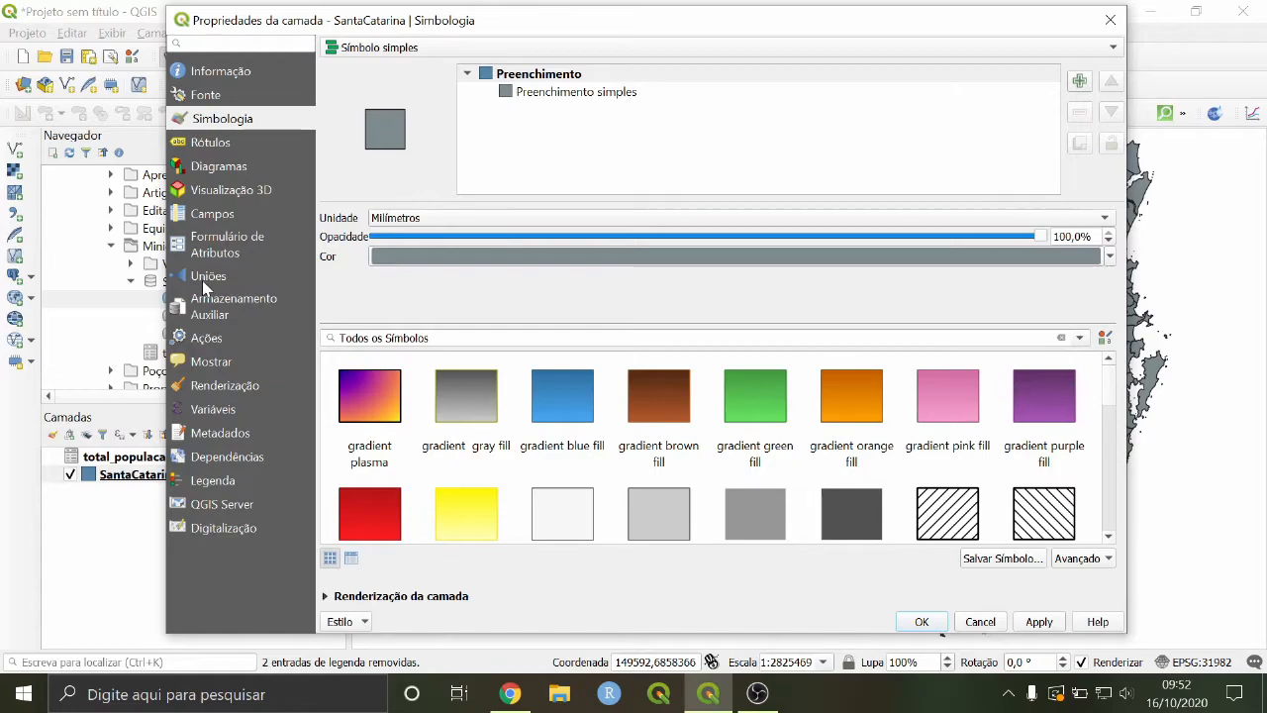
{"action": "left_click", "coordinate": [205, 282]}
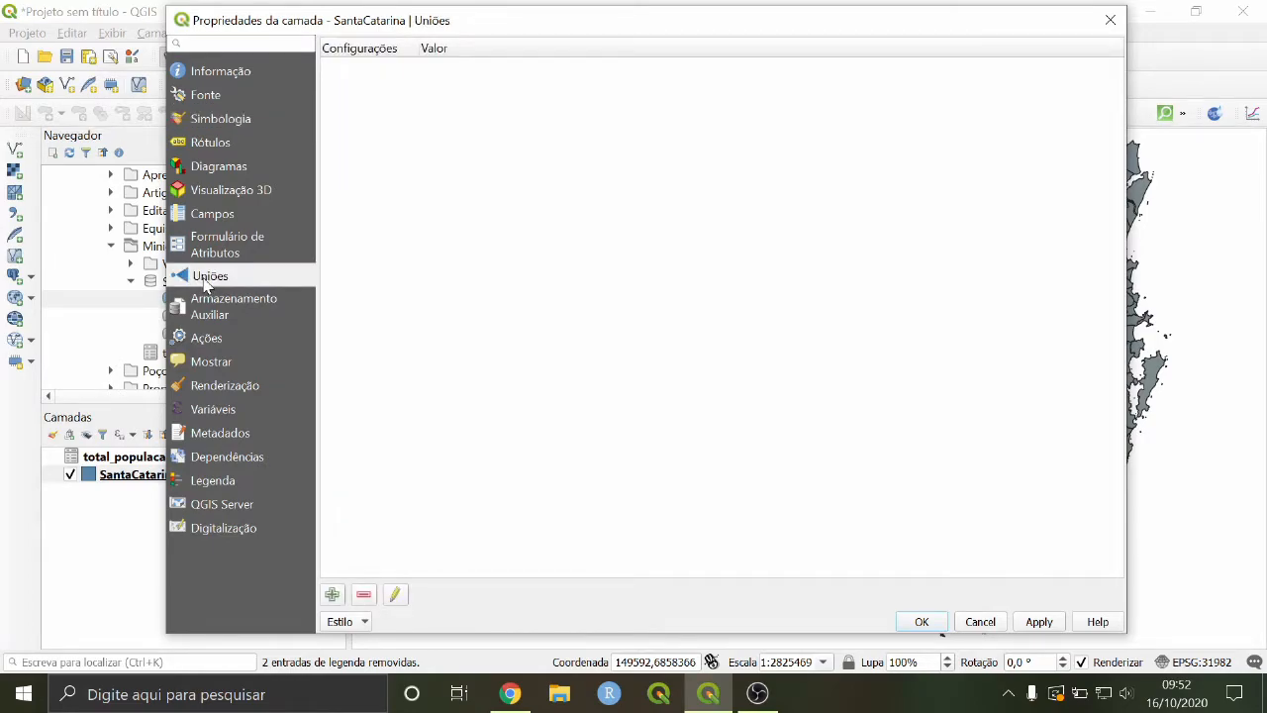
{"action": "left_click", "coordinate": [331, 595]}
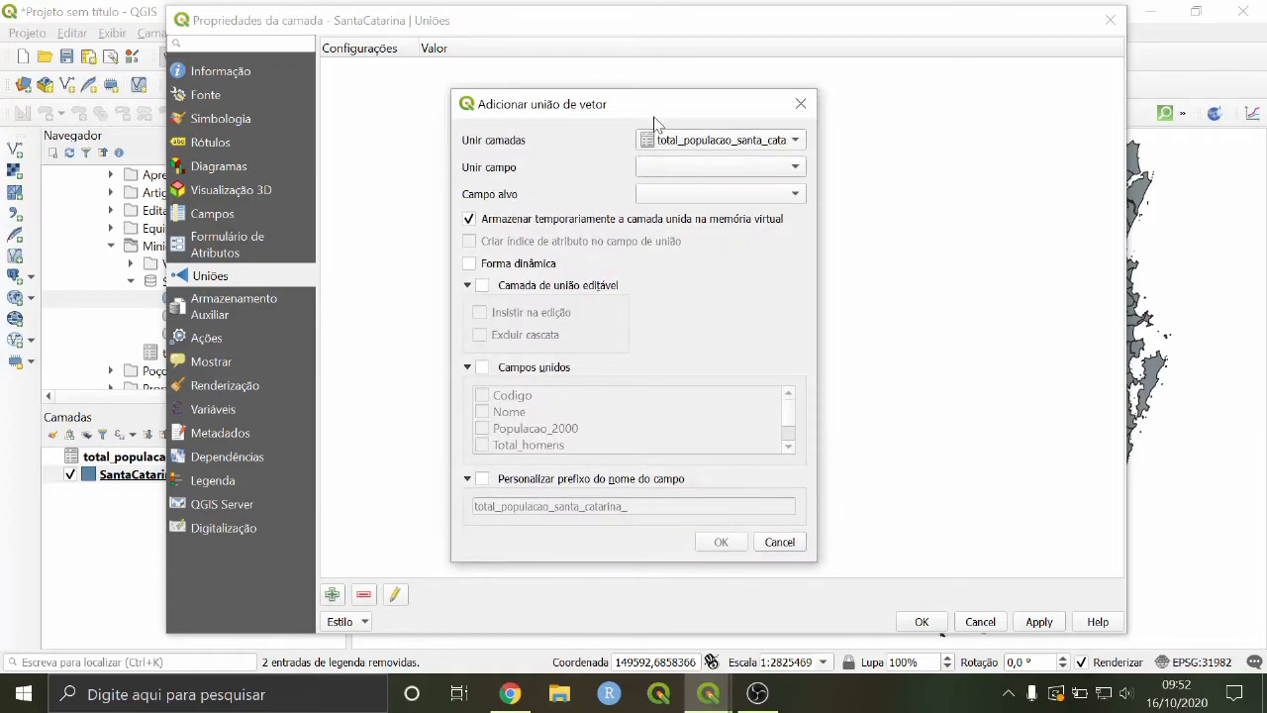
{"action": "left_click_drag", "start_coordinate": [655, 97], "coordinate": [651, 107]}
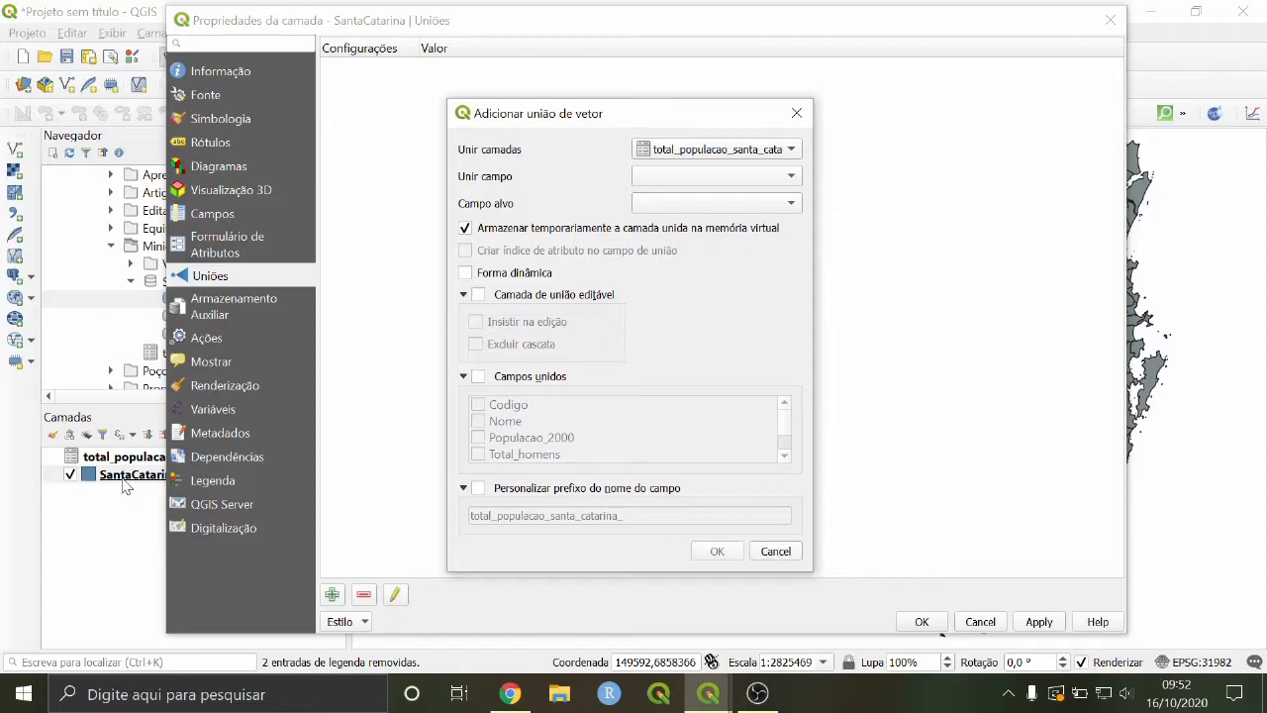
{"action": "left_click", "coordinate": [674, 151]}
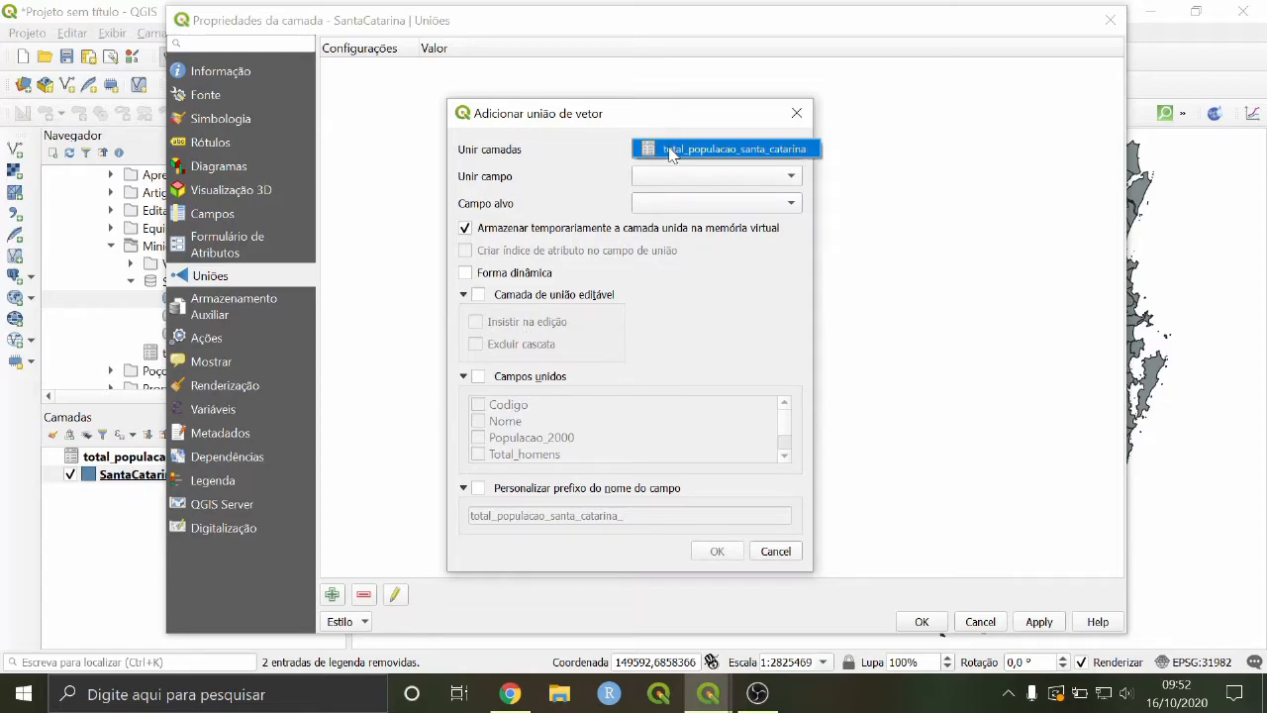
{"action": "left_click", "coordinate": [749, 150]}
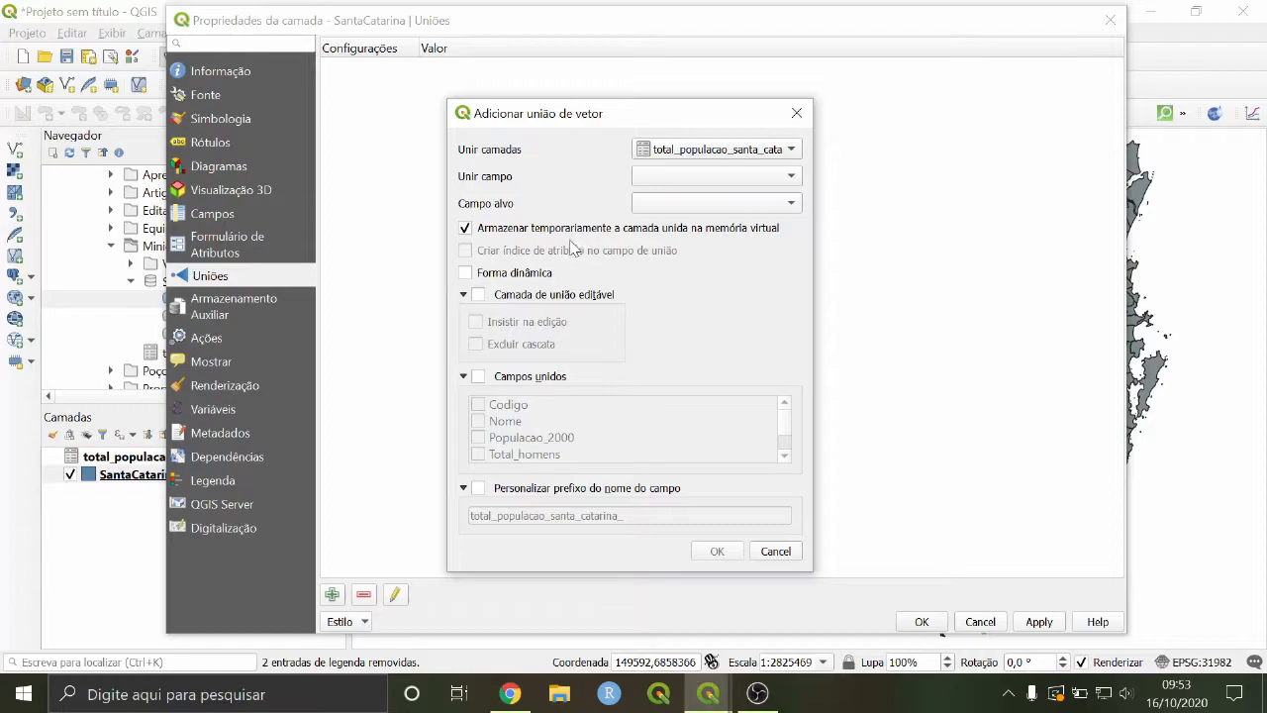
Step: Set the join field to Codigo and the target field to Código Município Completo
{"action": "left_click", "coordinate": [646, 178]}
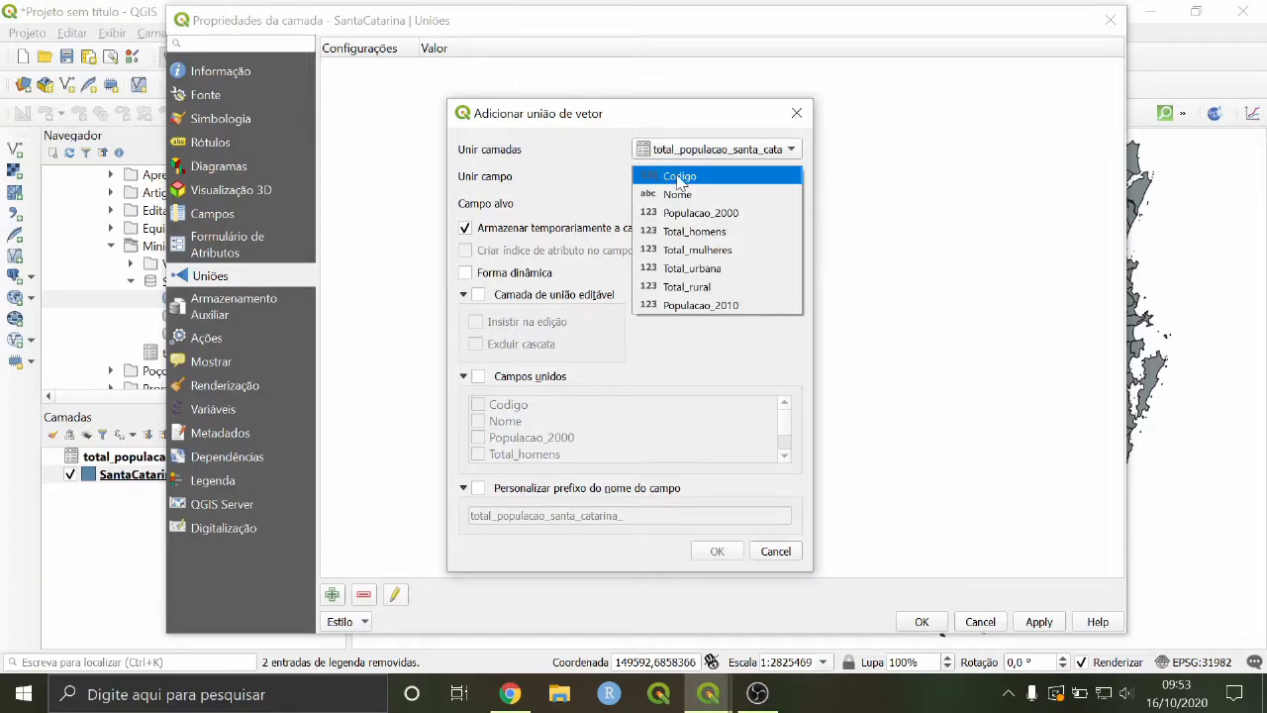
{"action": "left_click", "coordinate": [680, 180]}
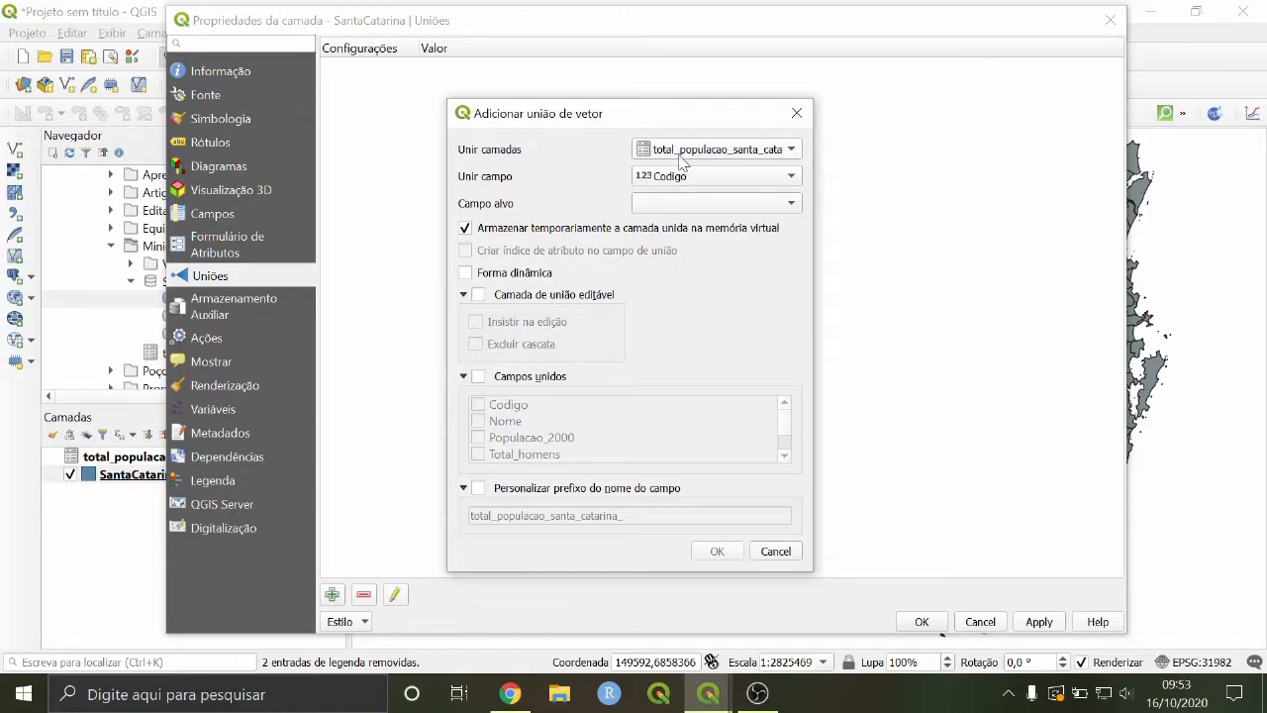
{"action": "left_click", "coordinate": [676, 206]}
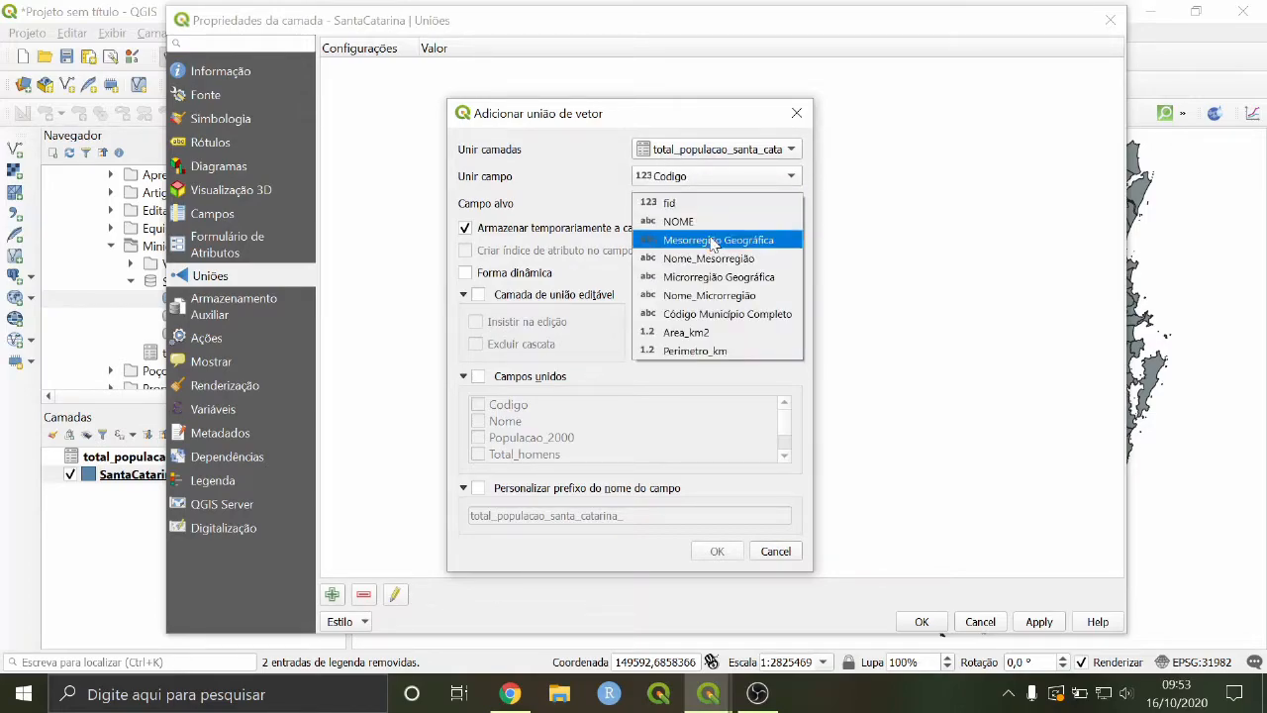
{"action": "left_click", "coordinate": [712, 315]}
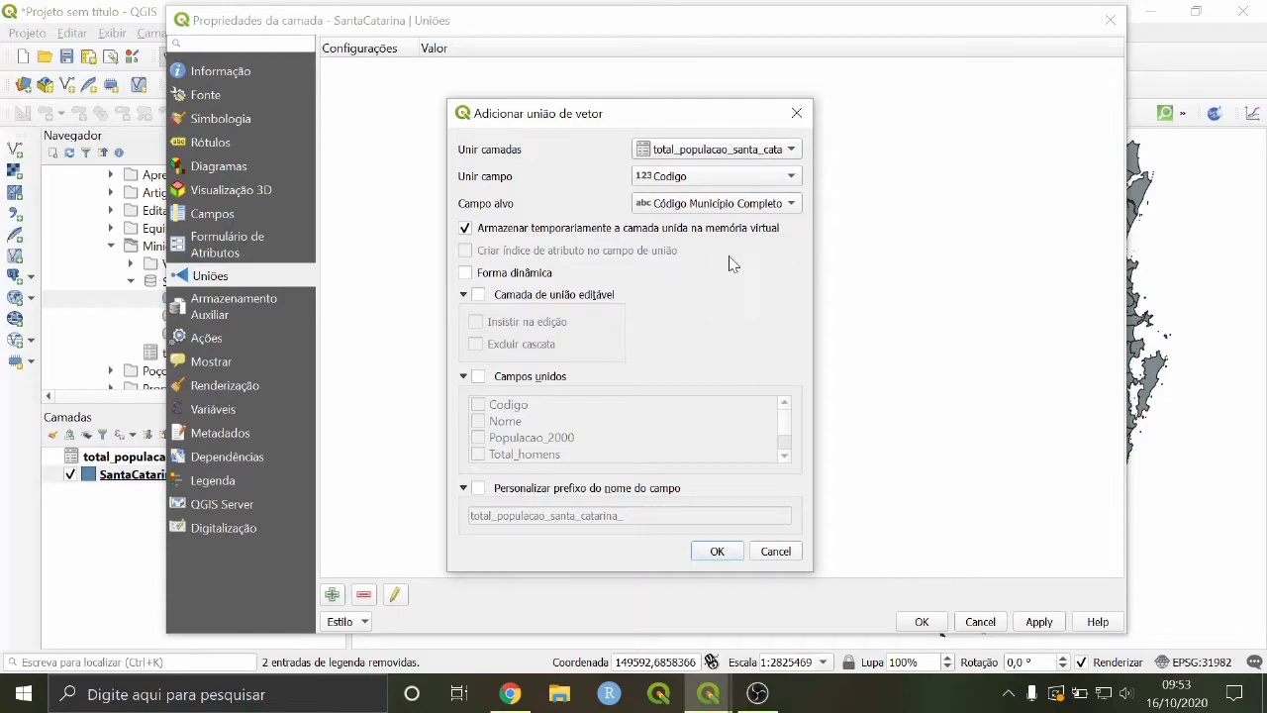
{"action": "left_click", "coordinate": [690, 181]}
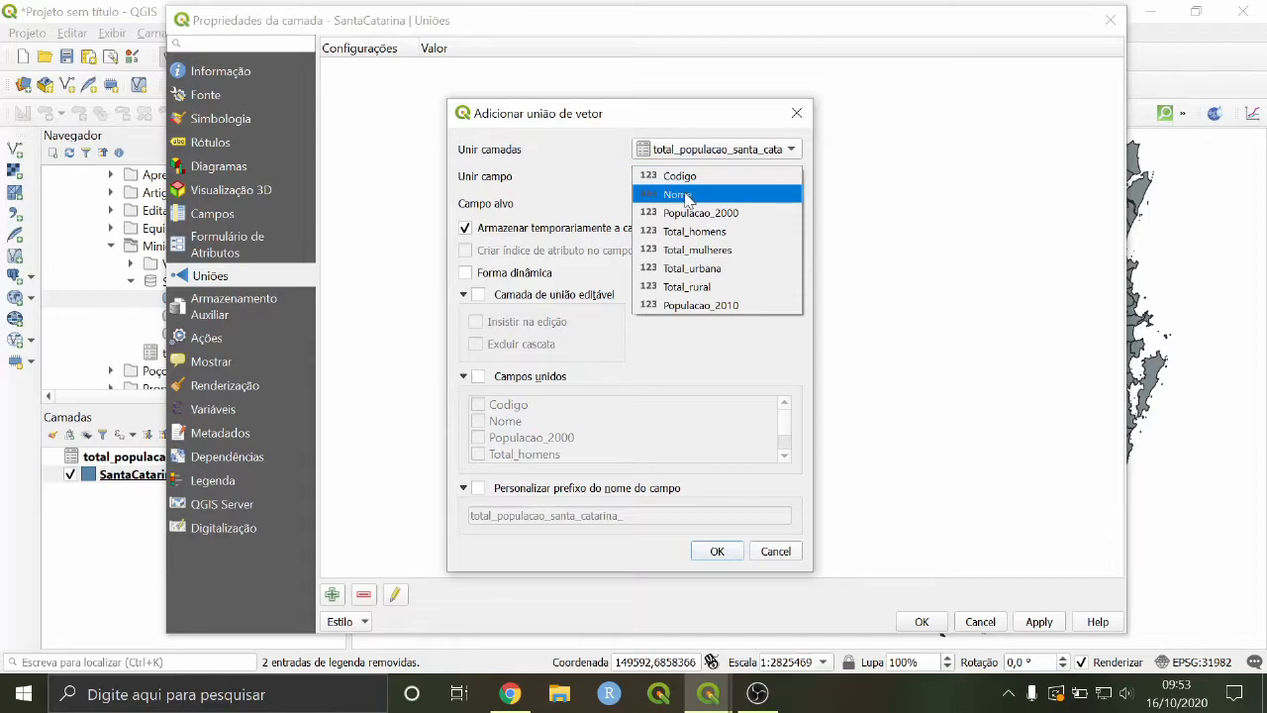
{"action": "left_click", "coordinate": [586, 202]}
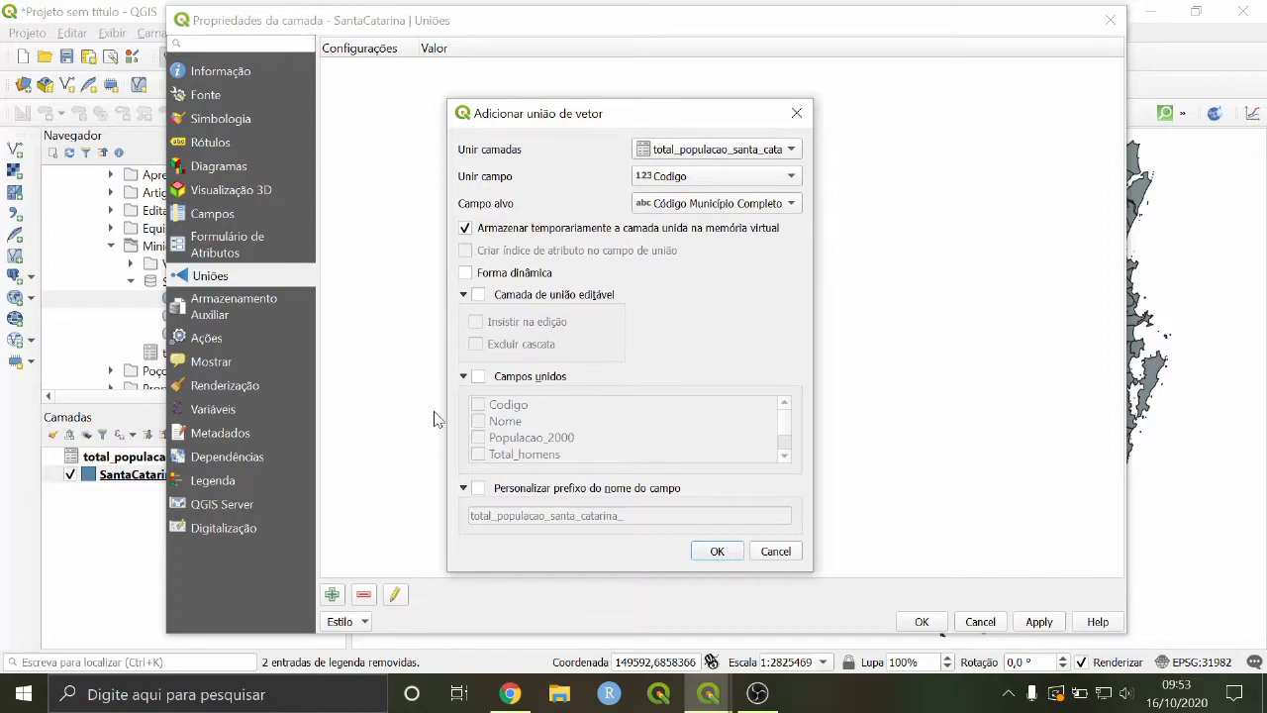
Step: Disable caching the join layer in virtual memory and limit the joined fields to Populacao_2000, Total_urbana, Total_rural and Populacao_2010
{"action": "left_click_drag", "start_coordinate": [609, 122], "coordinate": [592, 102]}
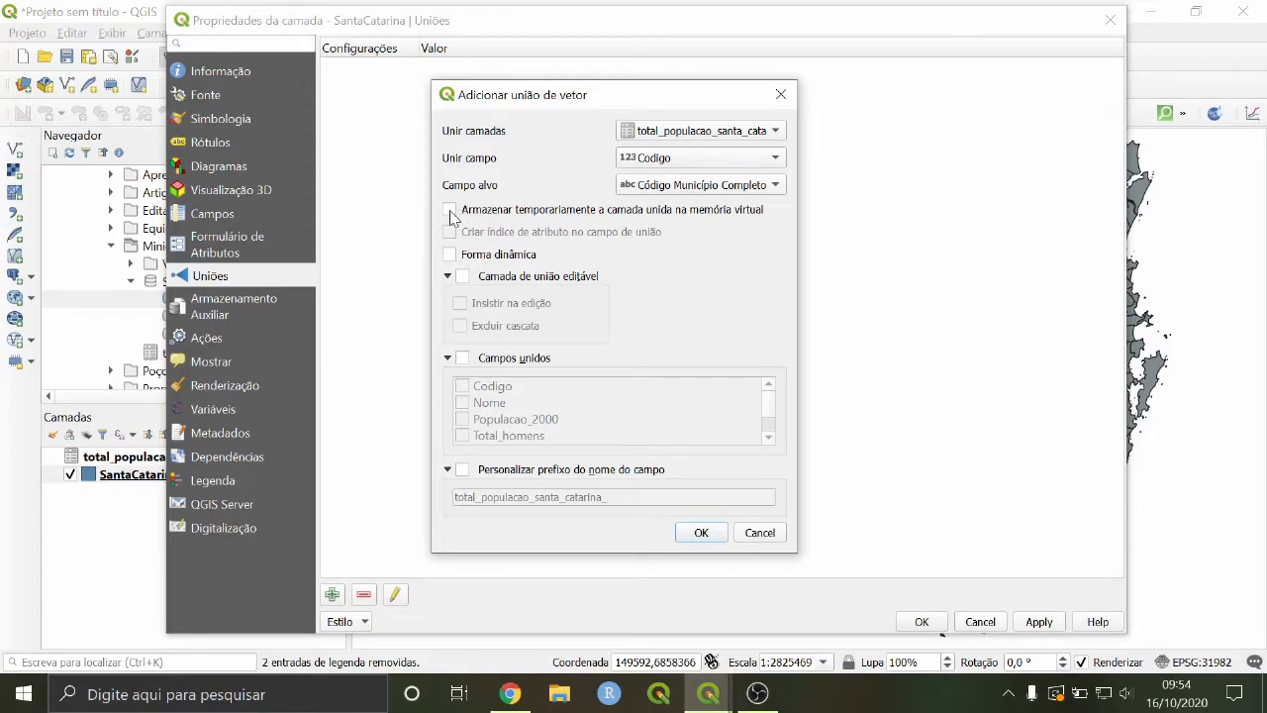
{"action": "left_click", "coordinate": [464, 358]}
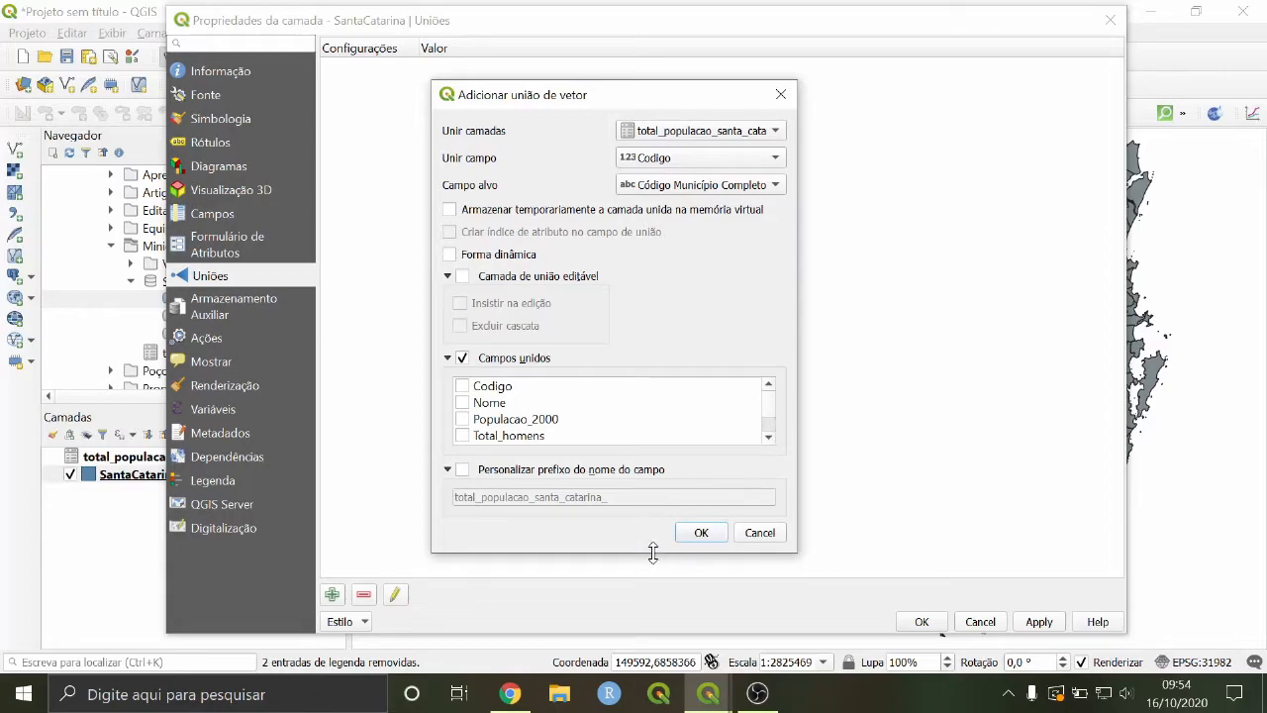
{"action": "left_click_drag", "start_coordinate": [653, 552], "coordinate": [655, 616]}
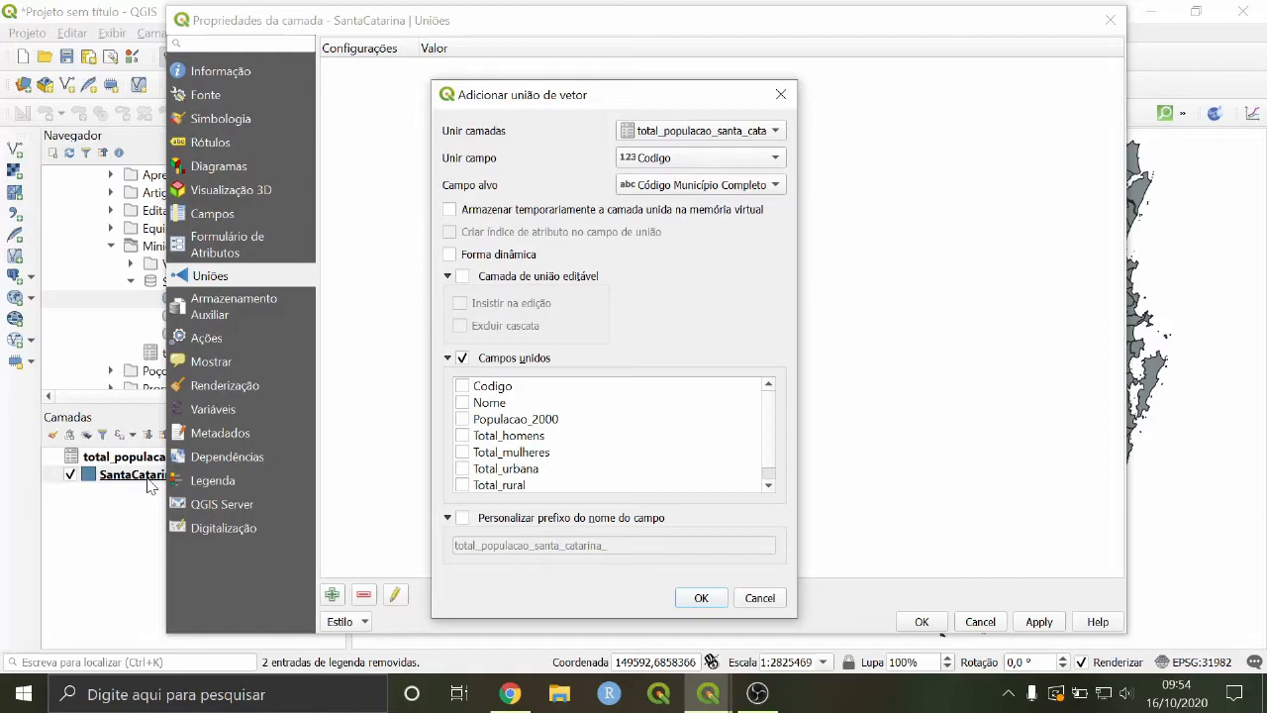
{"action": "left_click", "coordinate": [461, 418]}
{"action": "scroll", "coordinate": [465, 447], "scroll_direction": "down", "scroll_amount": 1}
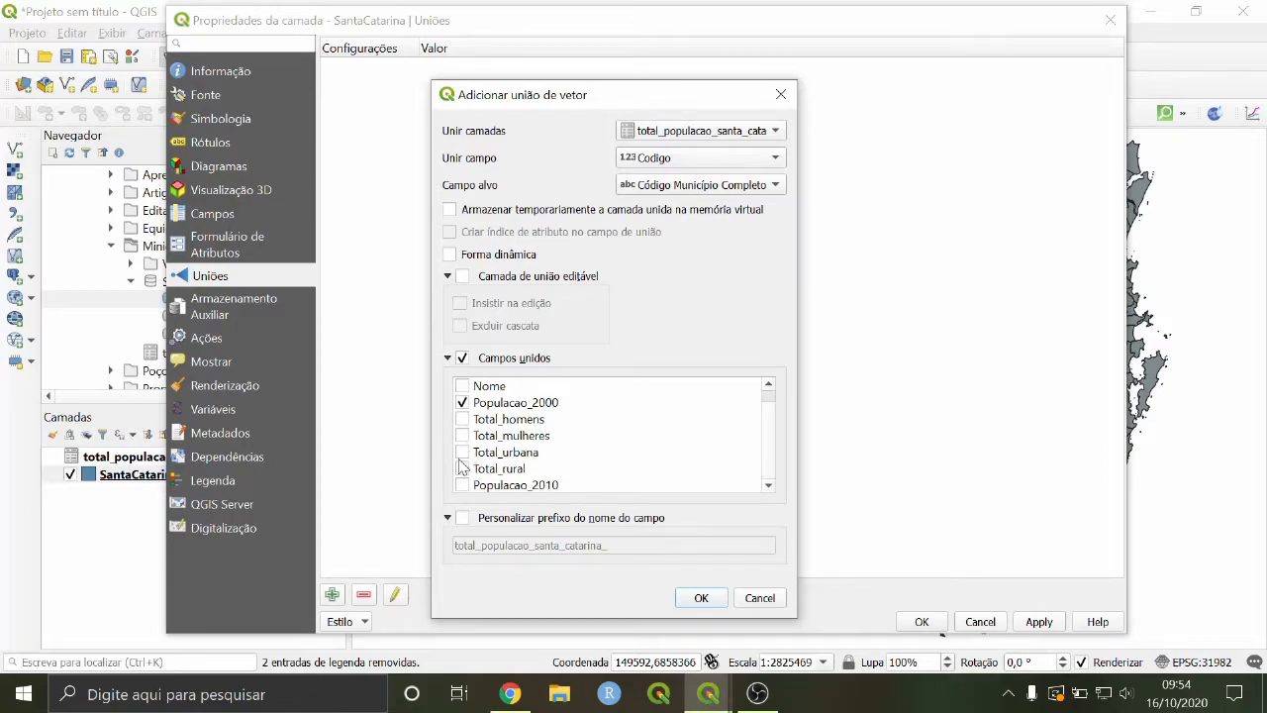
{"action": "left_click", "coordinate": [461, 452]}
{"action": "left_click", "coordinate": [462, 468]}
{"action": "left_click", "coordinate": [461, 485]}
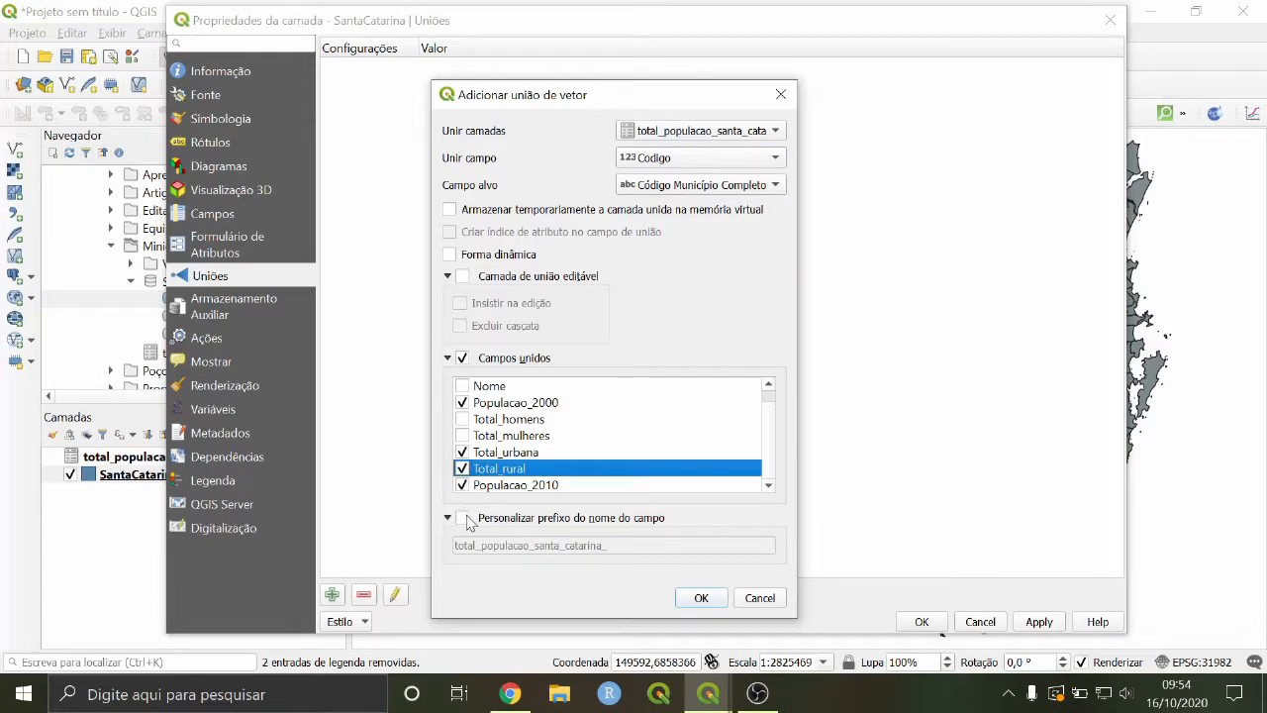
Step: Enable a custom field name prefix for the join and leave the prefix empty
{"action": "left_click_drag", "start_coordinate": [609, 100], "coordinate": [625, 47]}
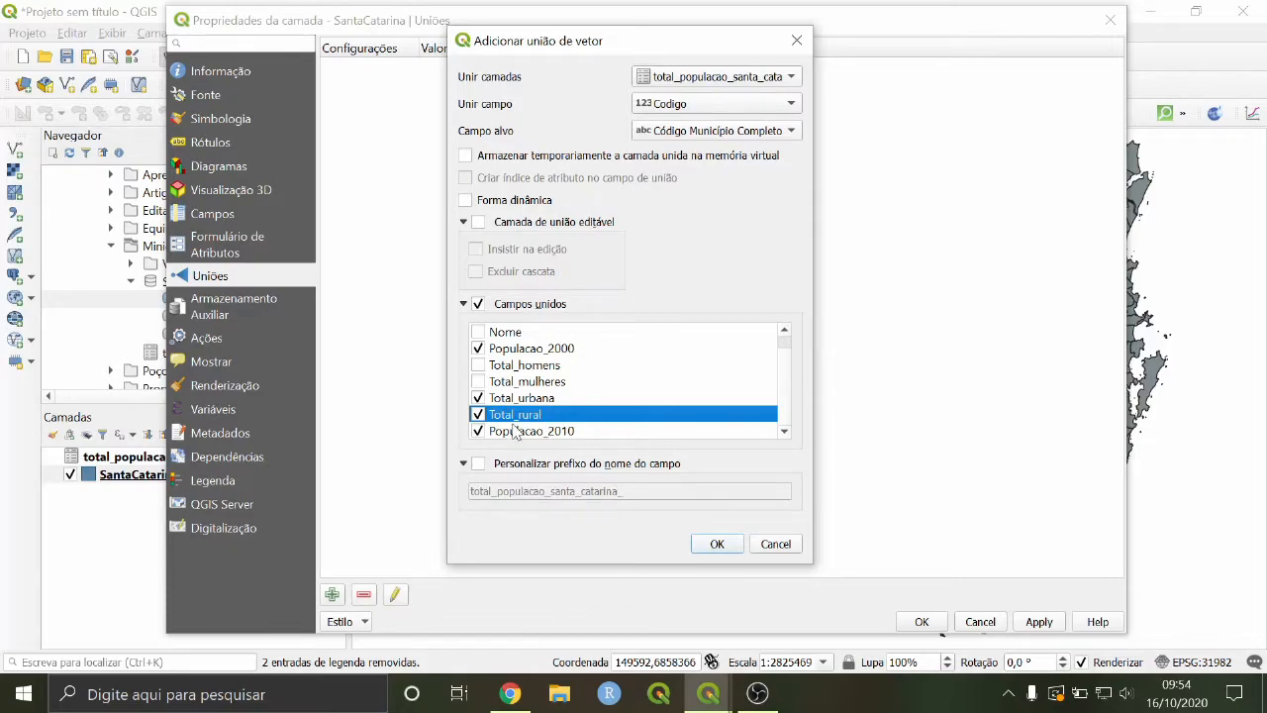
{"action": "left_click", "coordinate": [479, 466]}
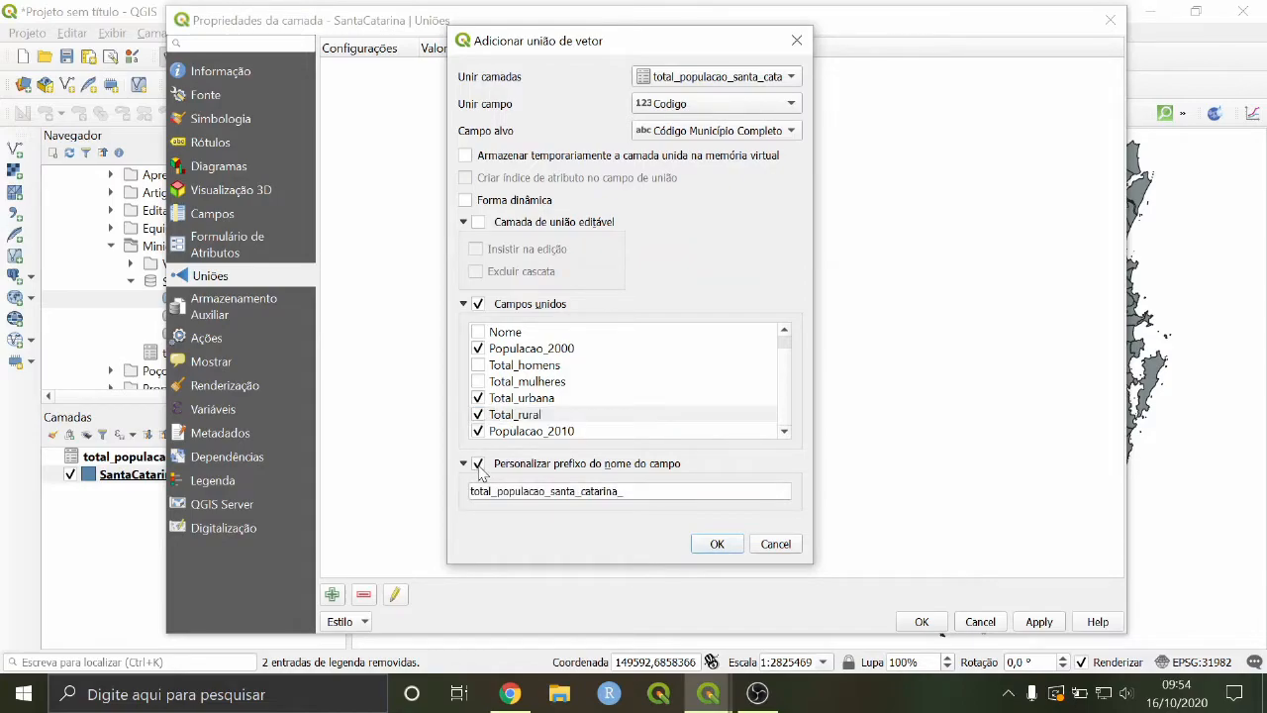
{"action": "key", "text": "Tab"}
{"action": "key", "text": "BackSpace"}
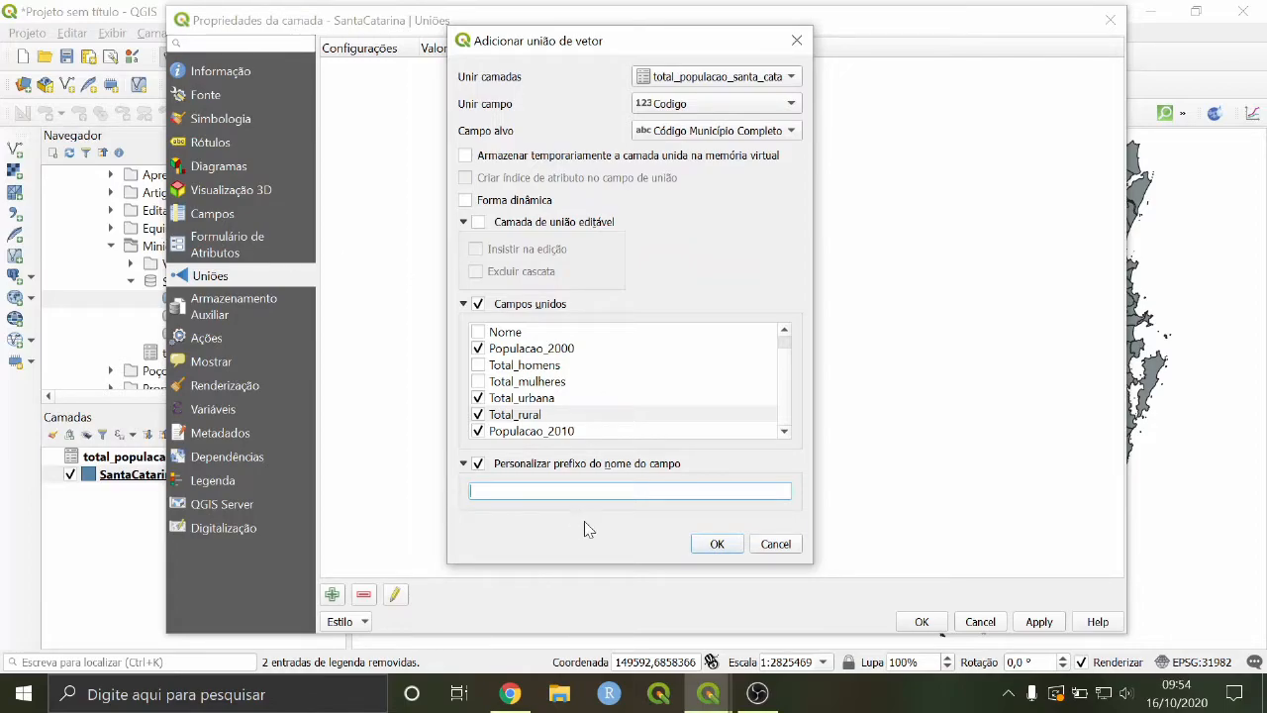
Step: Apply the population join to the SantaCatarina layer and review the joined columns in its attribute table
{"action": "left_click", "coordinate": [715, 546]}
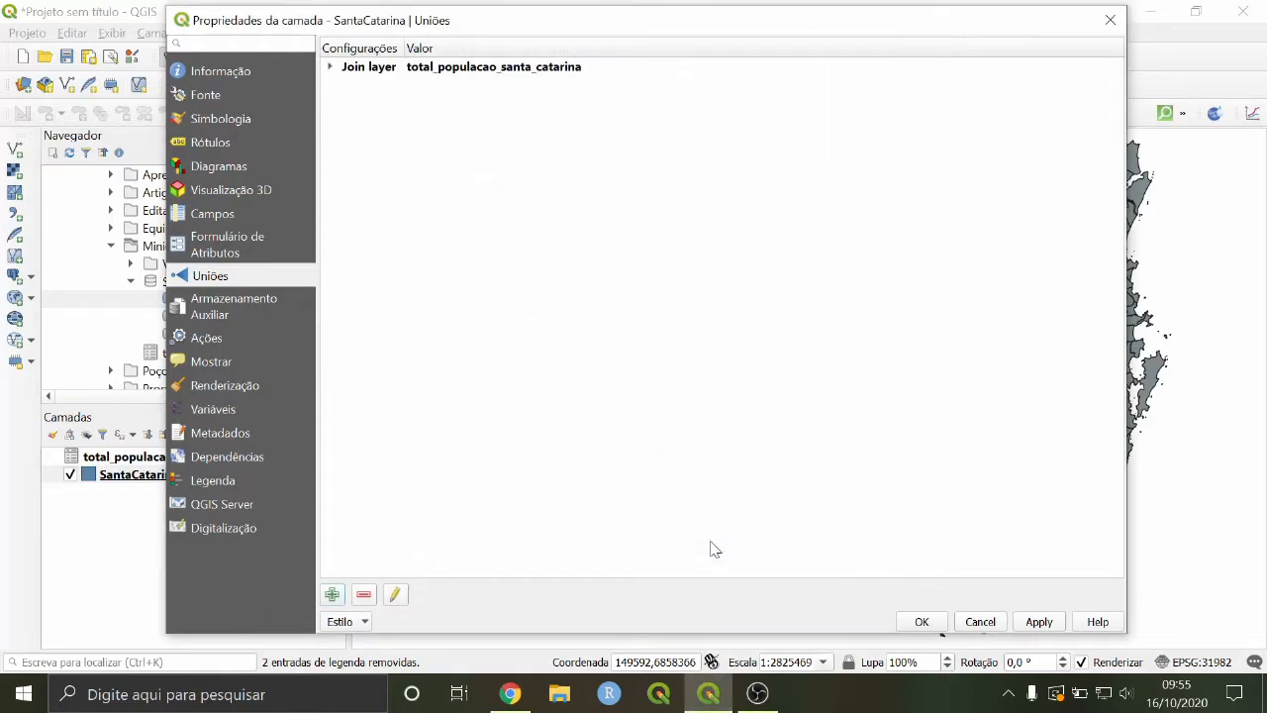
{"action": "left_click", "coordinate": [915, 620]}
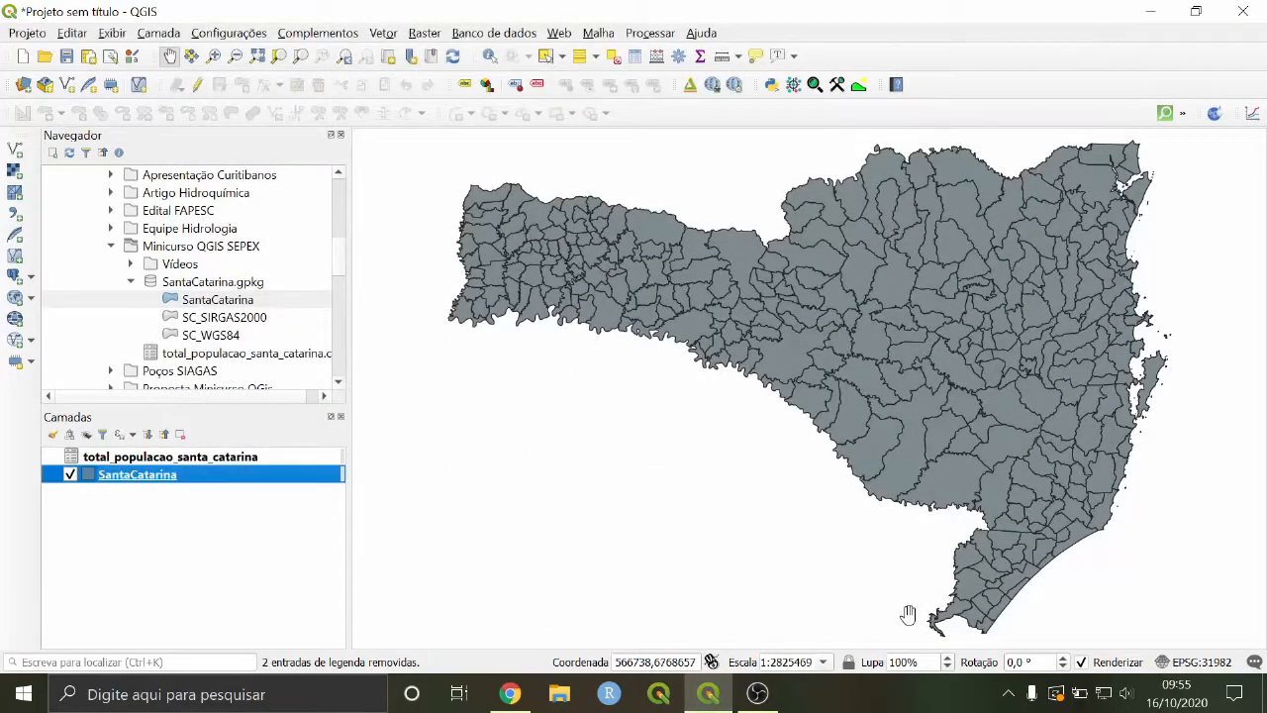
{"action": "left_click", "coordinate": [636, 56]}
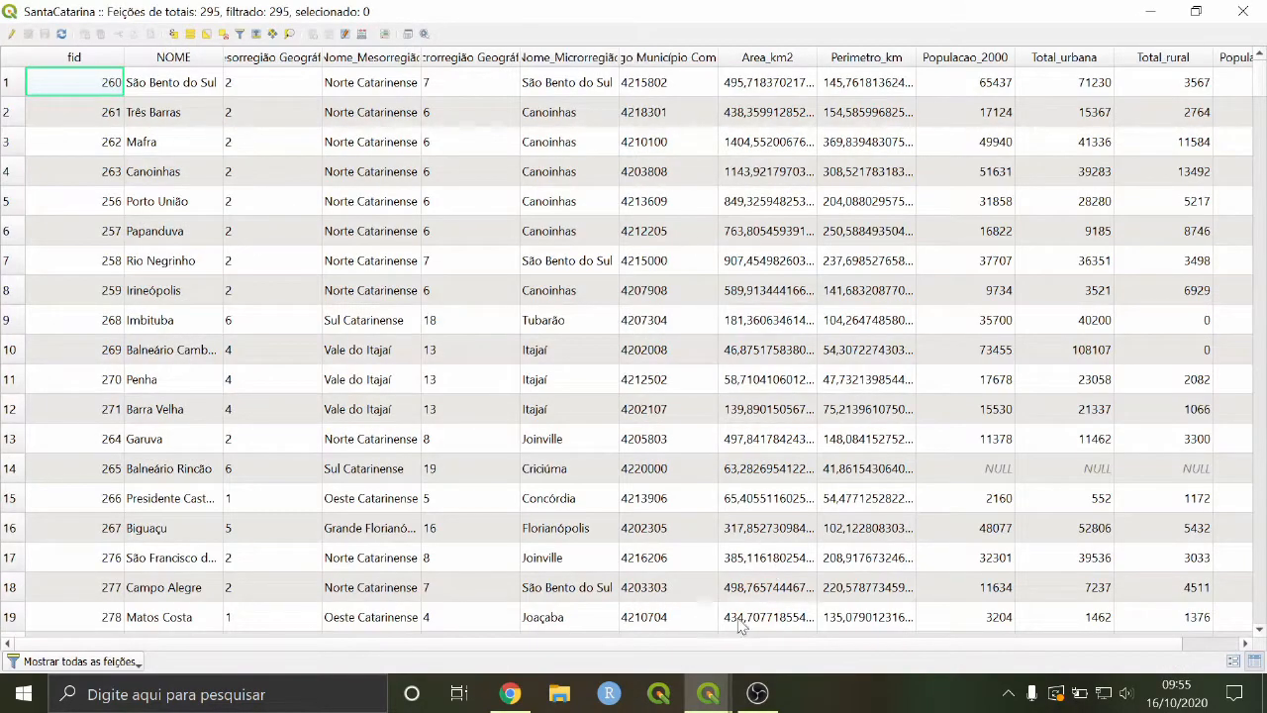
{"action": "scroll", "coordinate": [734, 643], "scroll_direction": "right", "scroll_amount": 2}
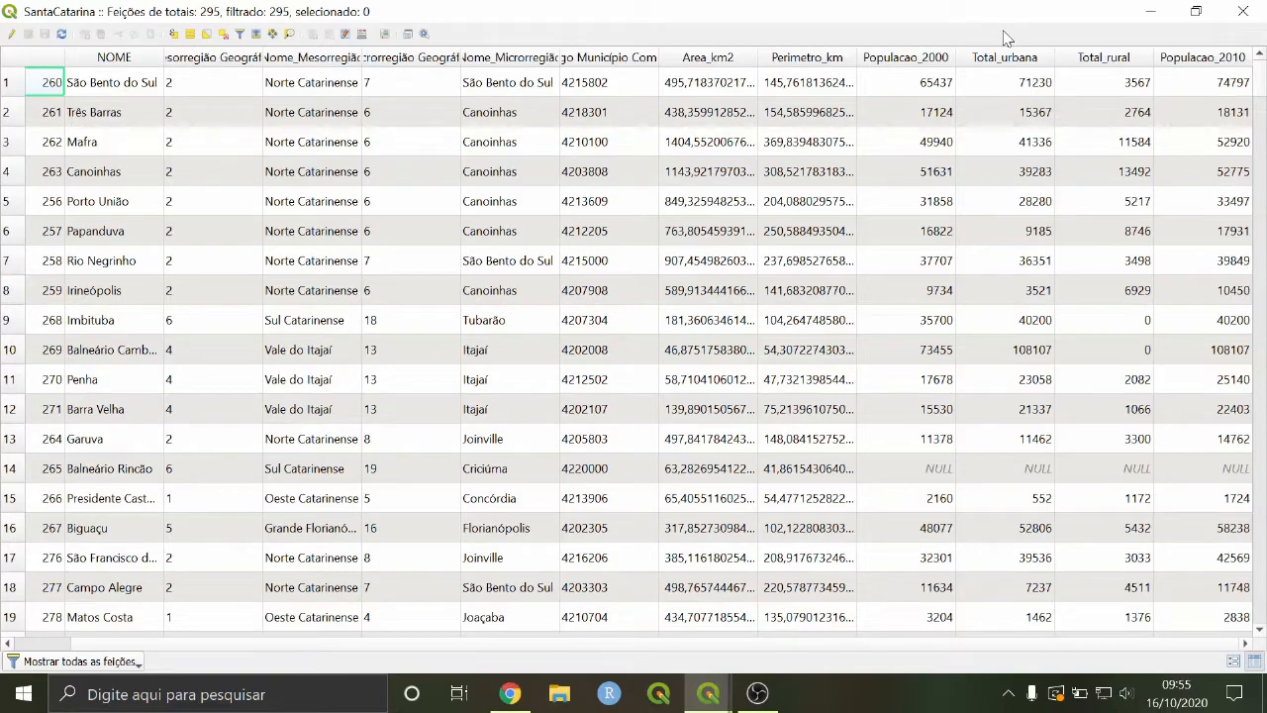
{"action": "left_click", "coordinate": [1243, 12]}
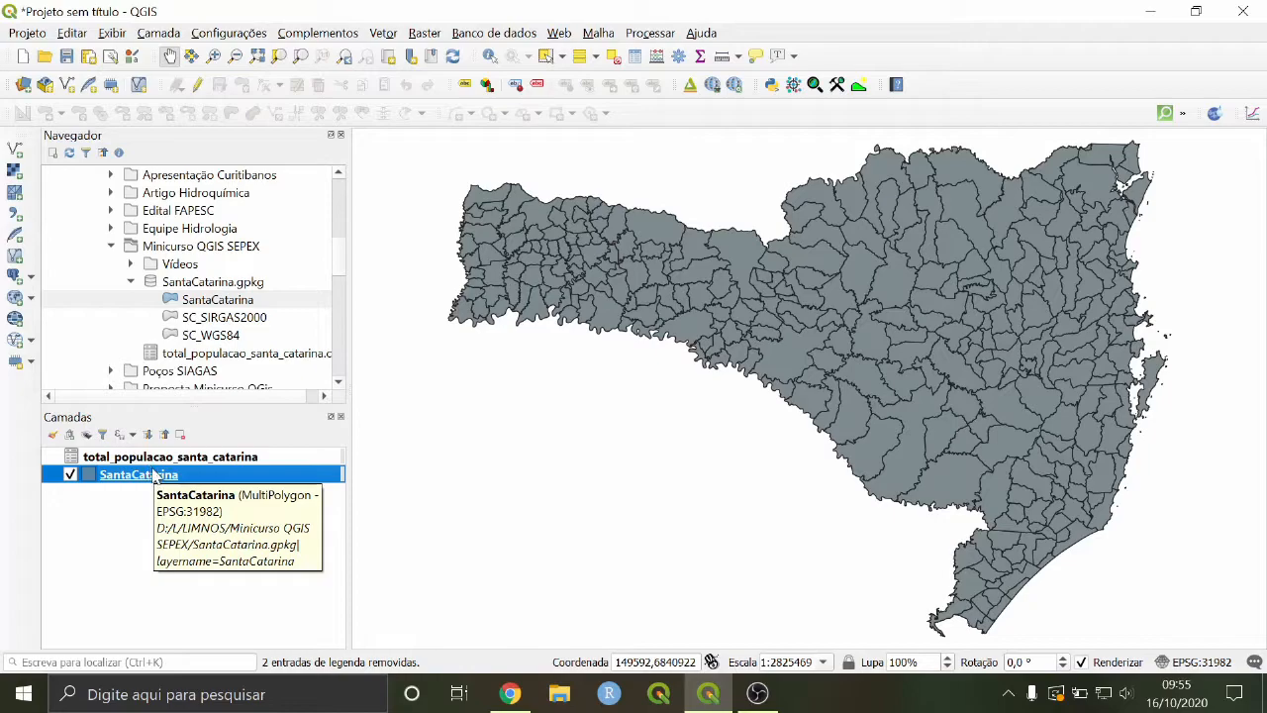
Step: Set up an export of the SantaCatarina layer's features to the existing SantaCatarina.gpkg GeoPackage, with the layer name SC_populacao
{"action": "right_click", "coordinate": [145, 482]}
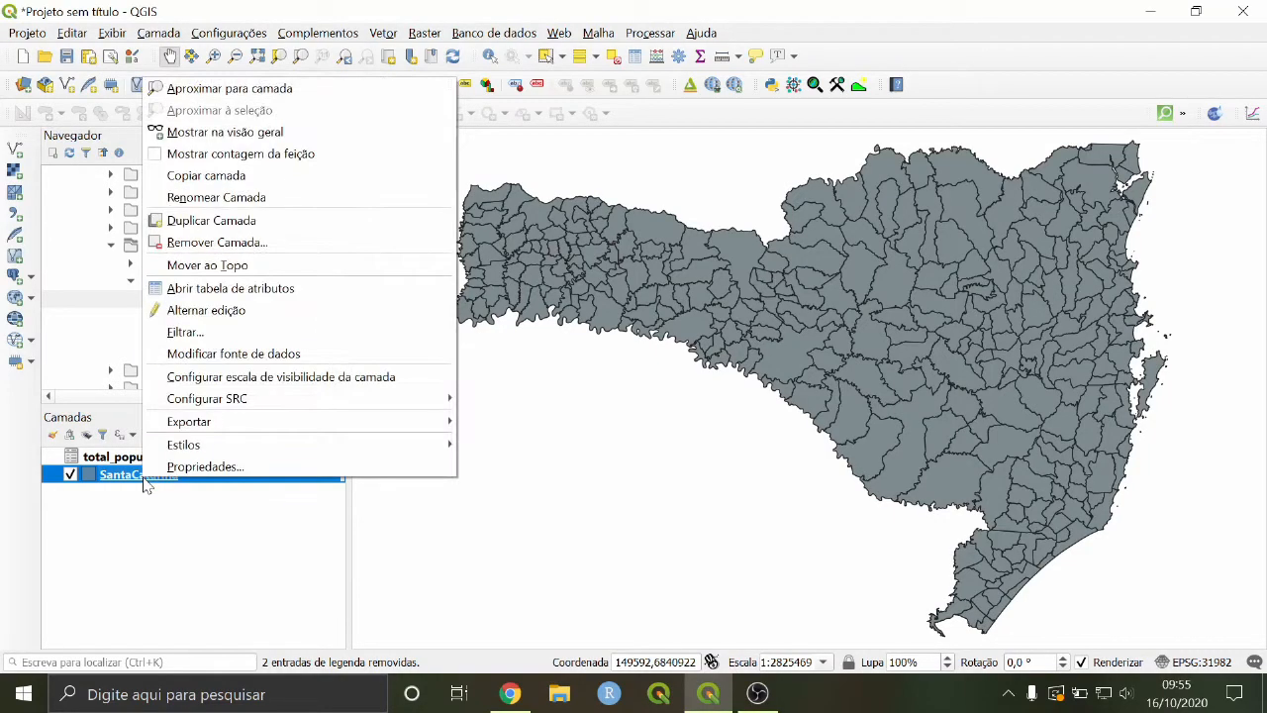
{"action": "mouse_move", "coordinate": [174, 422]}
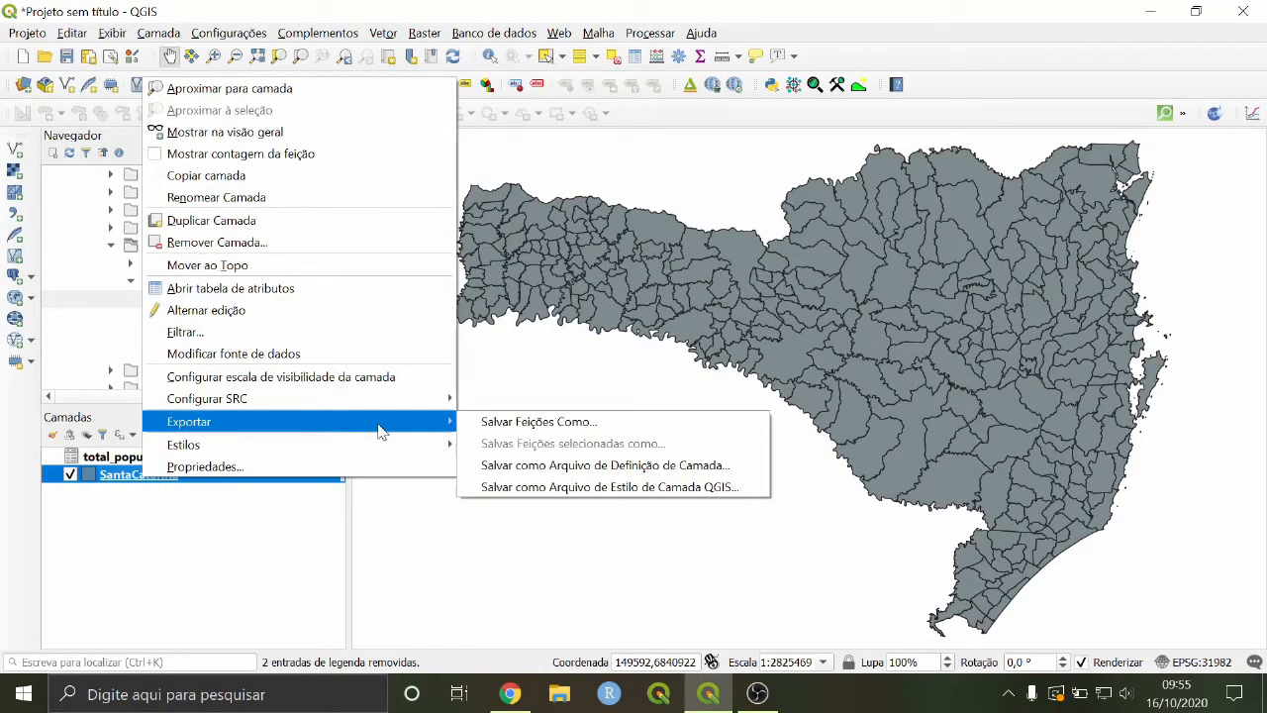
{"action": "left_click", "coordinate": [552, 424]}
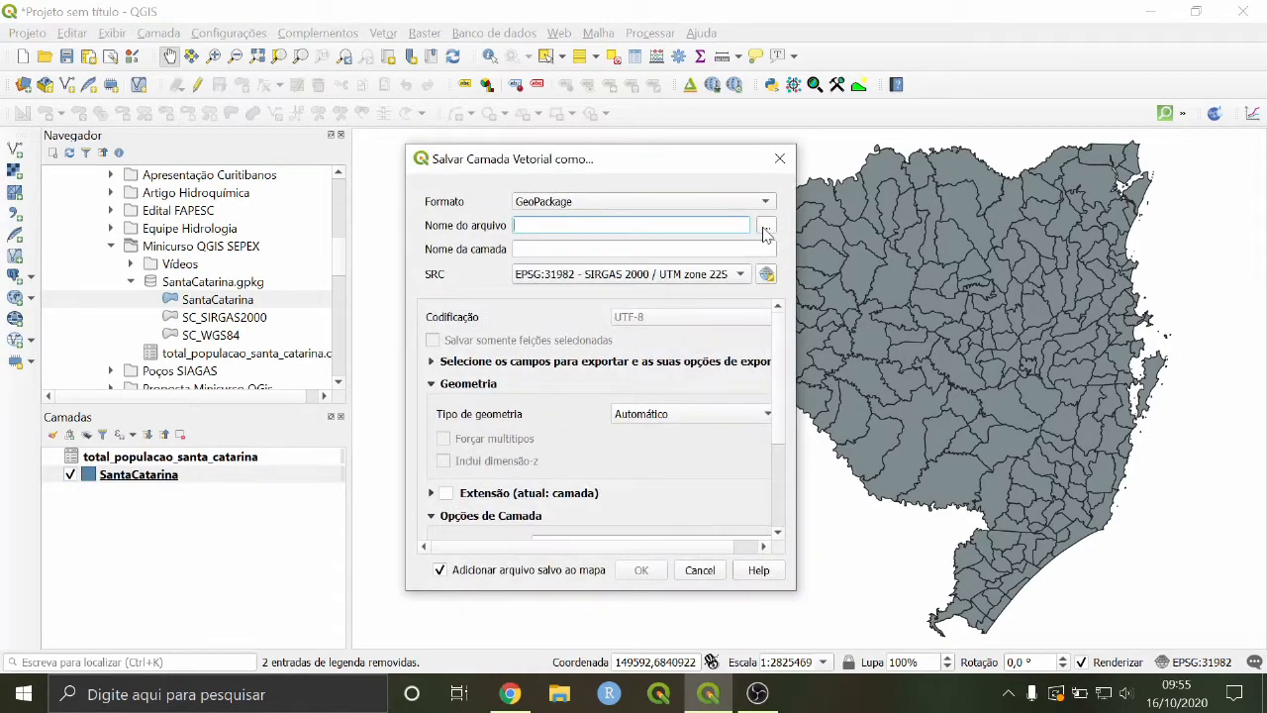
{"action": "left_click", "coordinate": [762, 226]}
{"action": "left_click", "coordinate": [661, 283]}
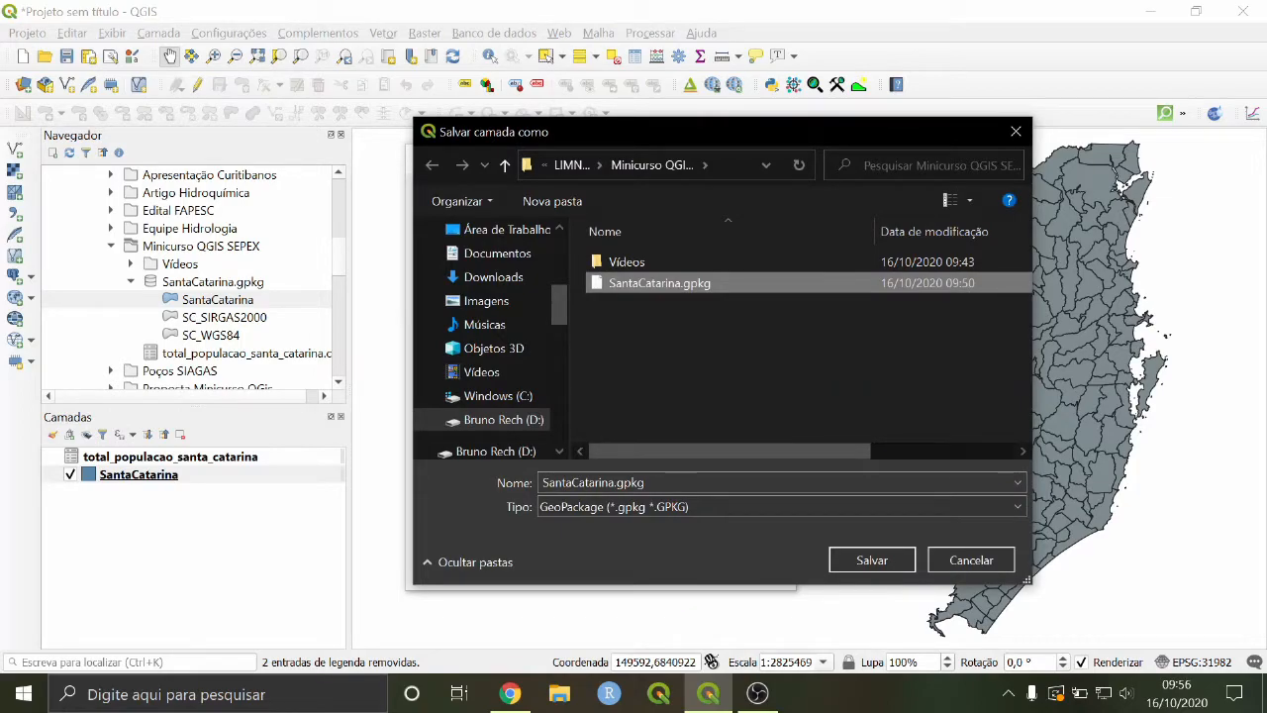
{"action": "left_click", "coordinate": [857, 558]}
{"action": "left_click_drag", "start_coordinate": [591, 251], "coordinate": [454, 250]}
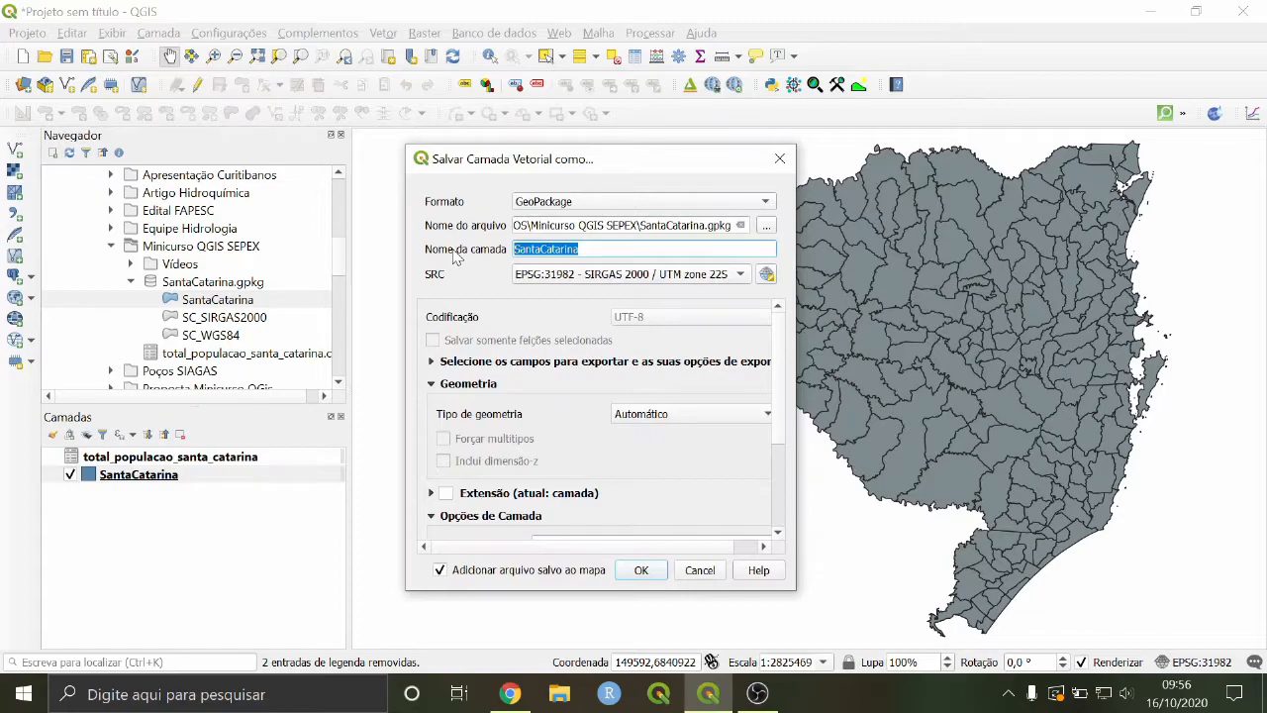
{"action": "type", "text": "SC_populacao"}
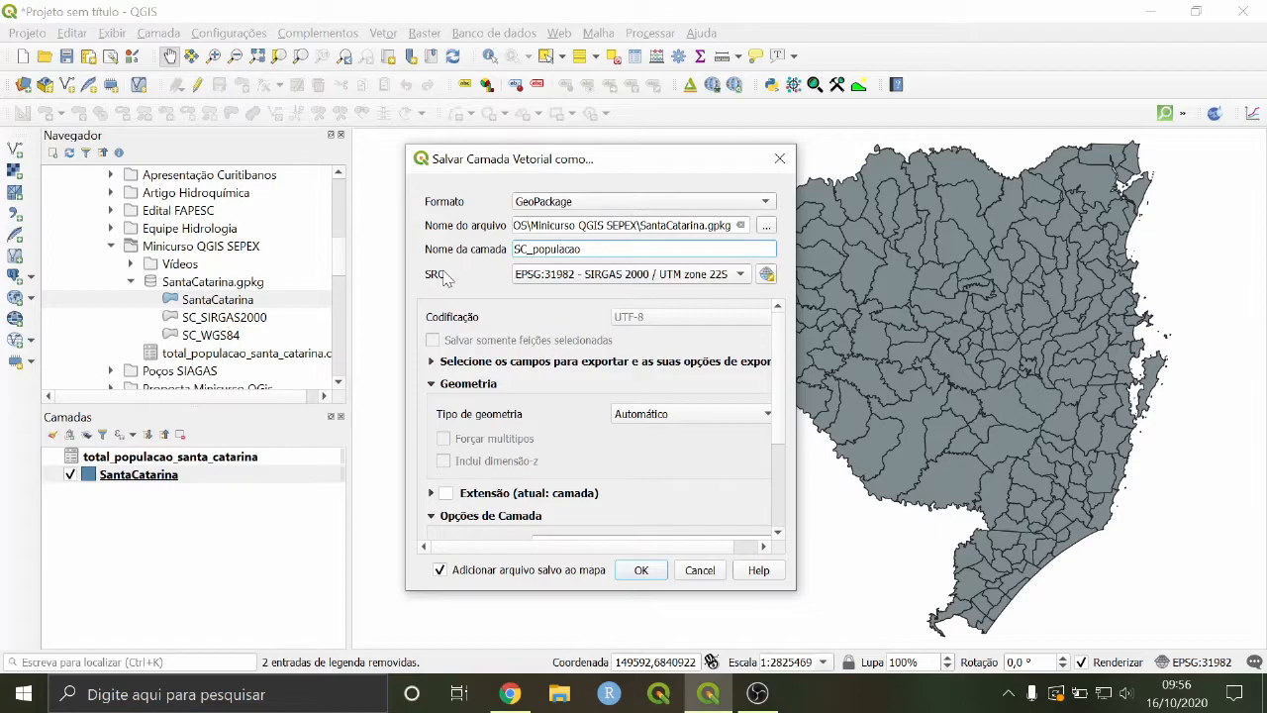
{"action": "left_click_drag", "start_coordinate": [644, 171], "coordinate": [646, 144]}
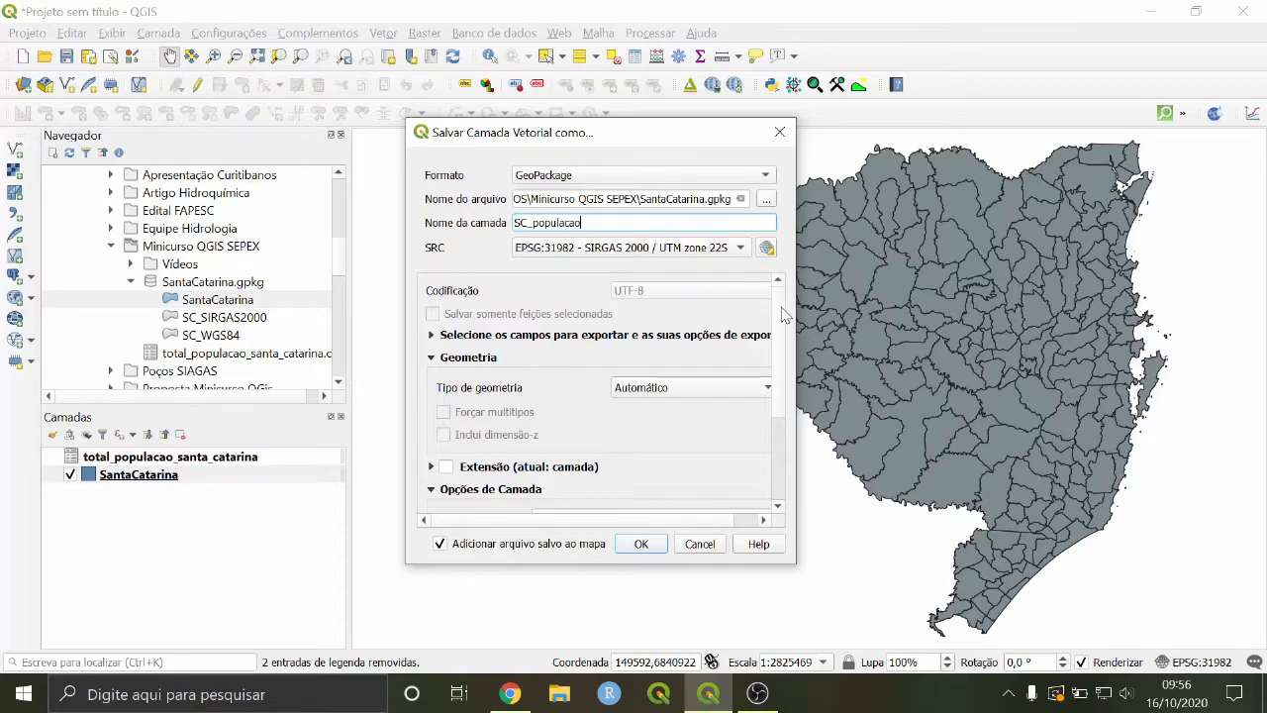
Step: Set the export's geometry type to Polygon and save the new layer, adding it to the map
{"action": "left_click", "coordinate": [744, 396]}
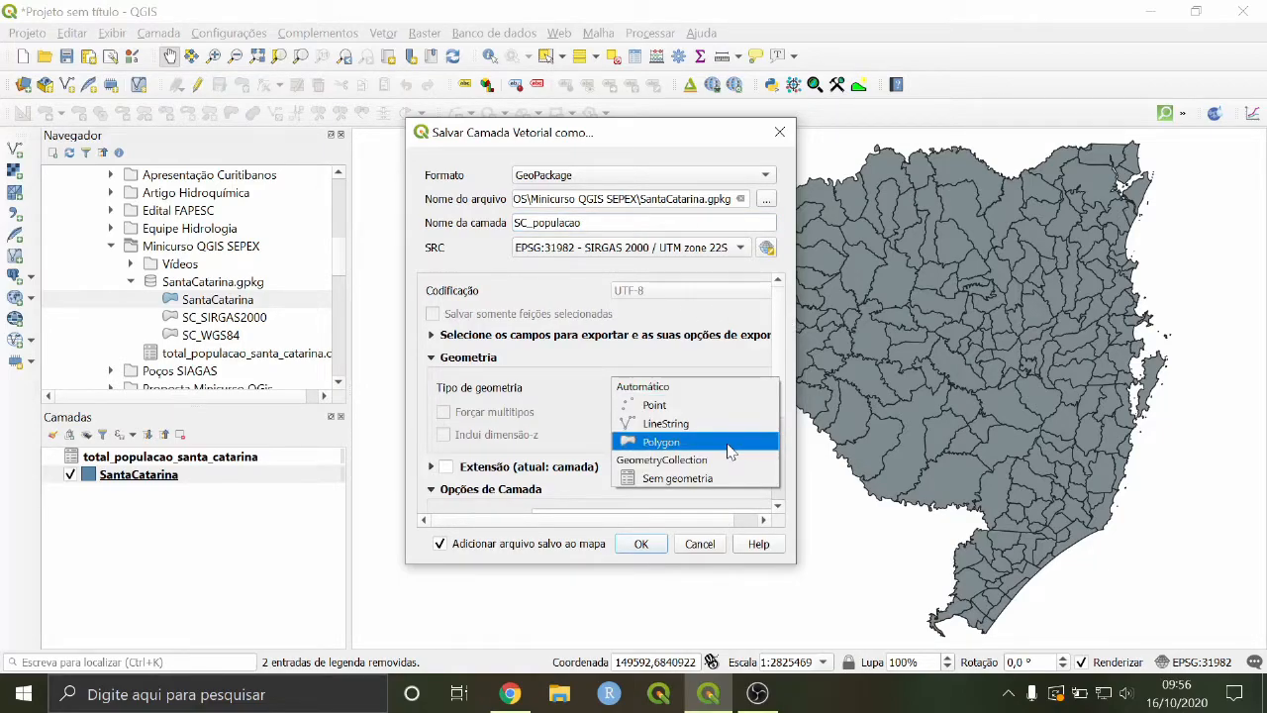
{"action": "left_click", "coordinate": [728, 441]}
{"action": "scroll", "coordinate": [781, 339], "scroll_direction": "down", "scroll_amount": 3}
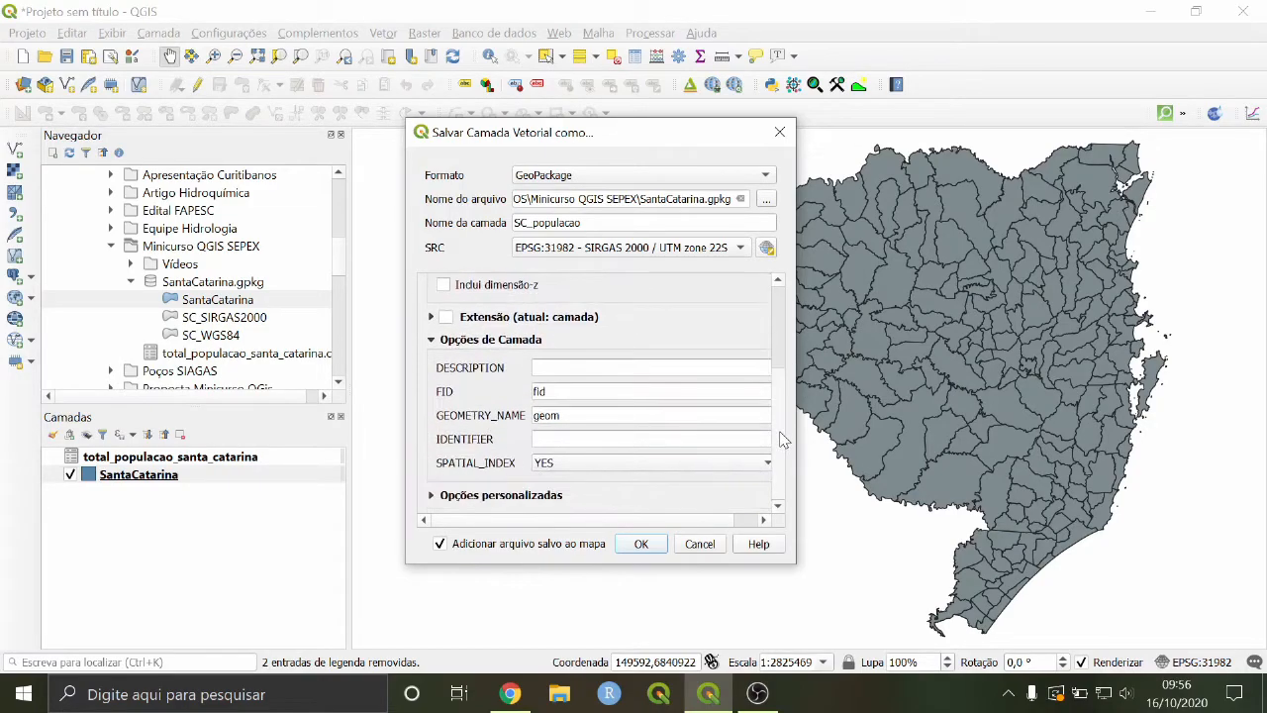
{"action": "scroll", "coordinate": [781, 437], "scroll_direction": "up", "scroll_amount": 3}
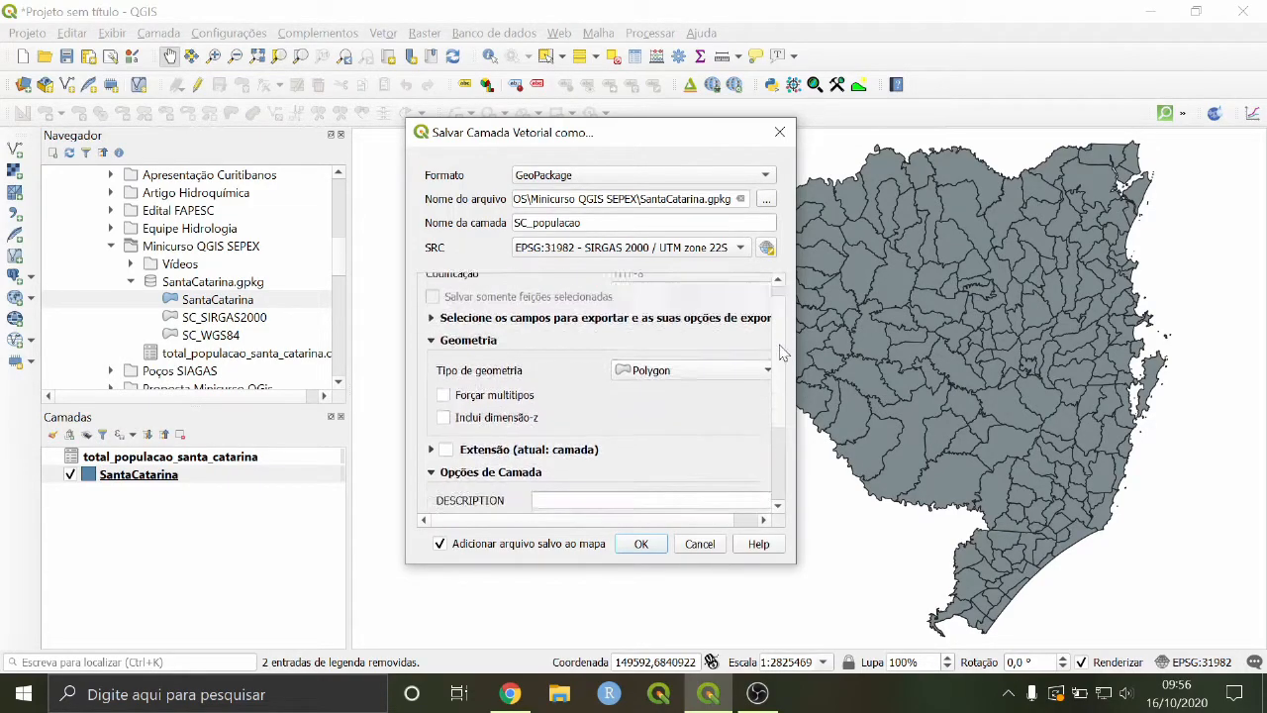
{"action": "scroll", "coordinate": [781, 438], "scroll_direction": "down", "scroll_amount": 3}
{"action": "left_click", "coordinate": [638, 542]}
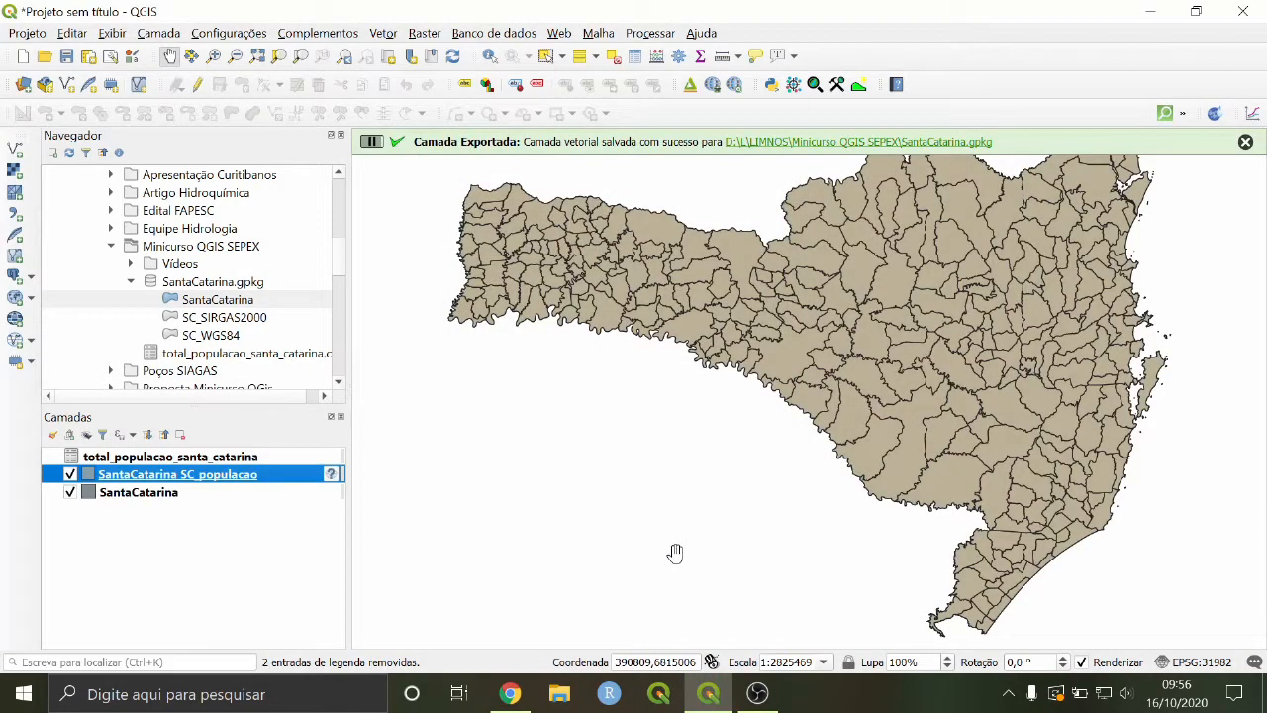
Step: Remove the total_populacao_santa_catarina table and the original SantaCatarina layer from the project
{"action": "left_click", "coordinate": [239, 458]}
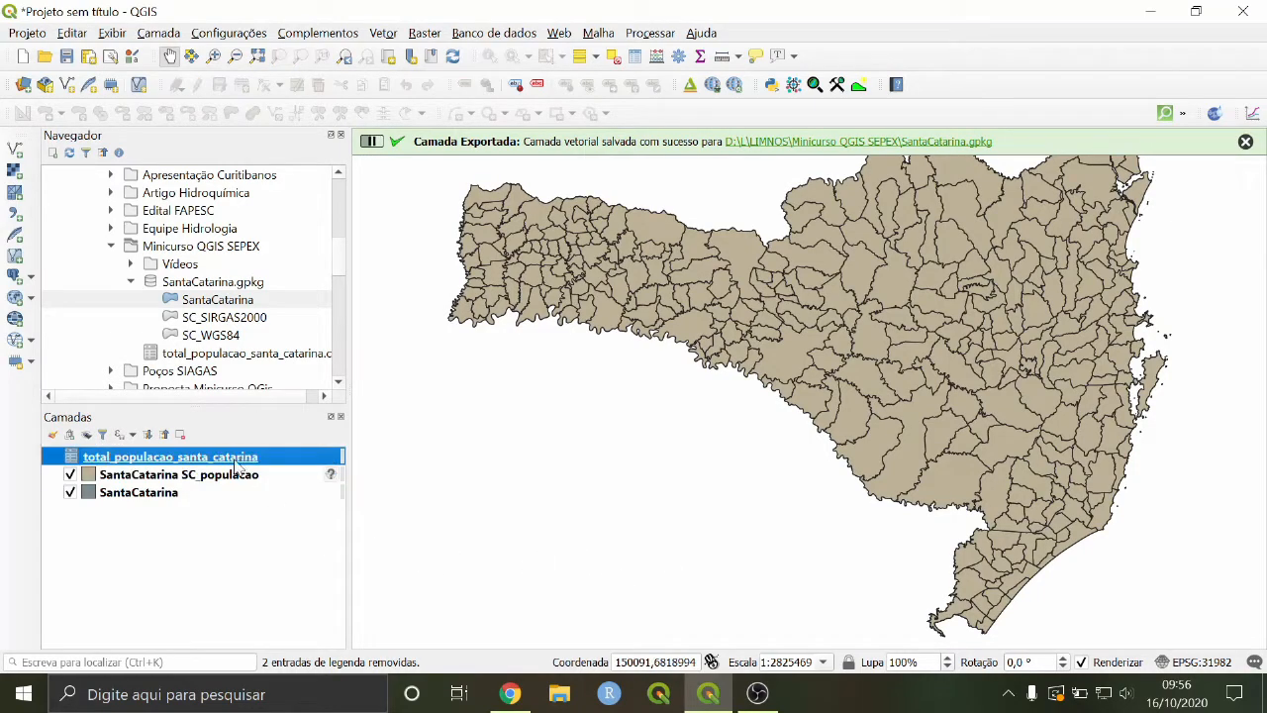
{"action": "left_click", "coordinate": [182, 499], "text": "ctrl"}
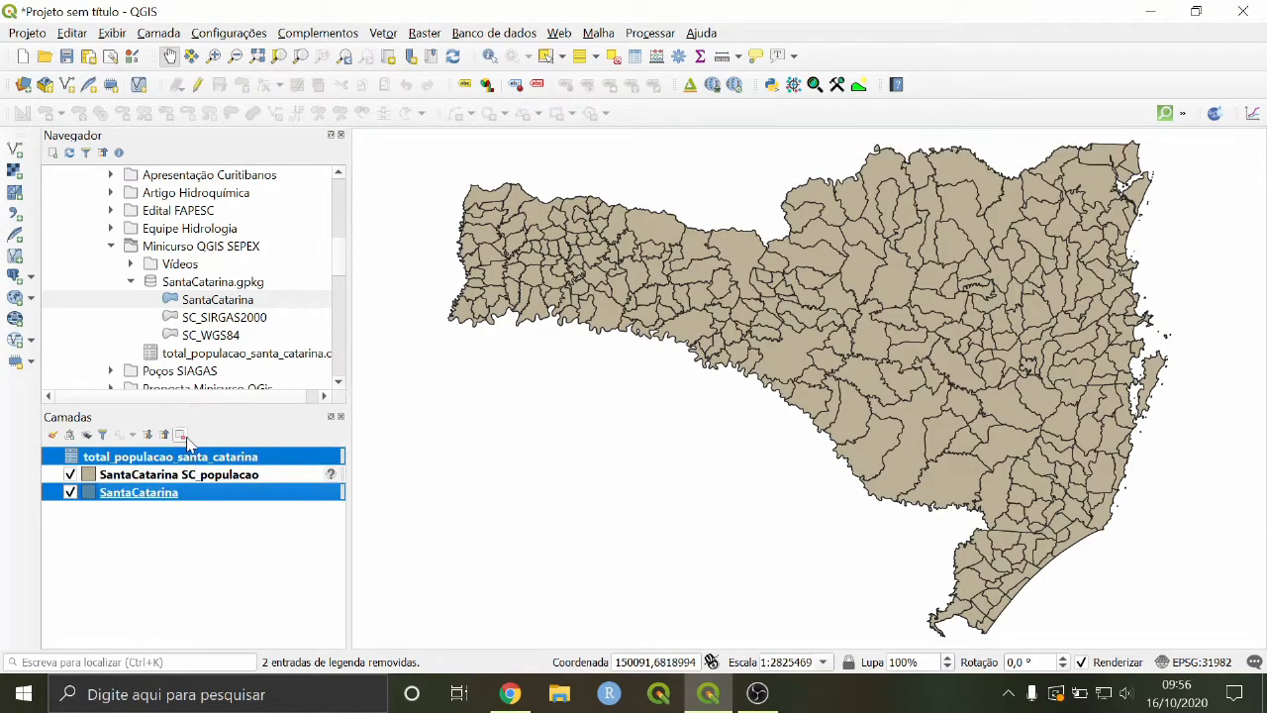
{"action": "left_click", "coordinate": [182, 436]}
{"action": "left_click", "coordinate": [656, 371]}
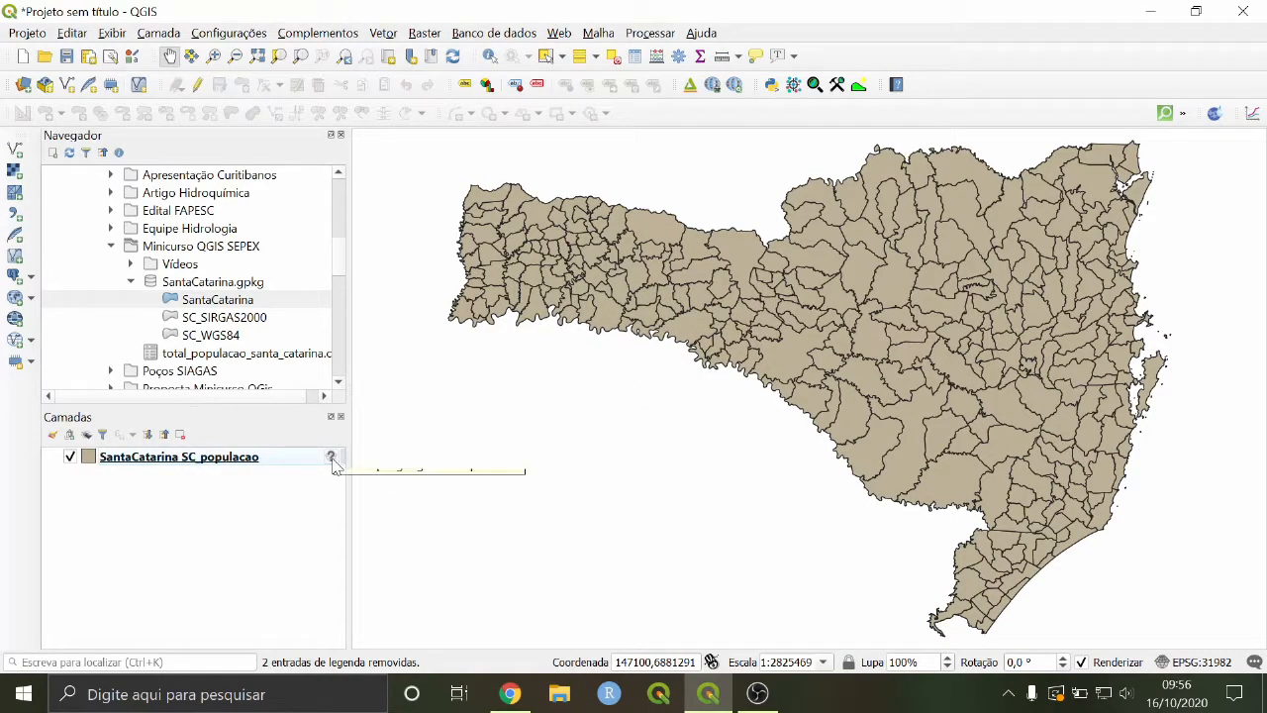
Step: Assign the SIRGAS 2000 / UTM zone 22S (EPSG:31982) reference system to the SantaCatarina SC_populacao layer
{"action": "mouse_move", "coordinate": [334, 463]}
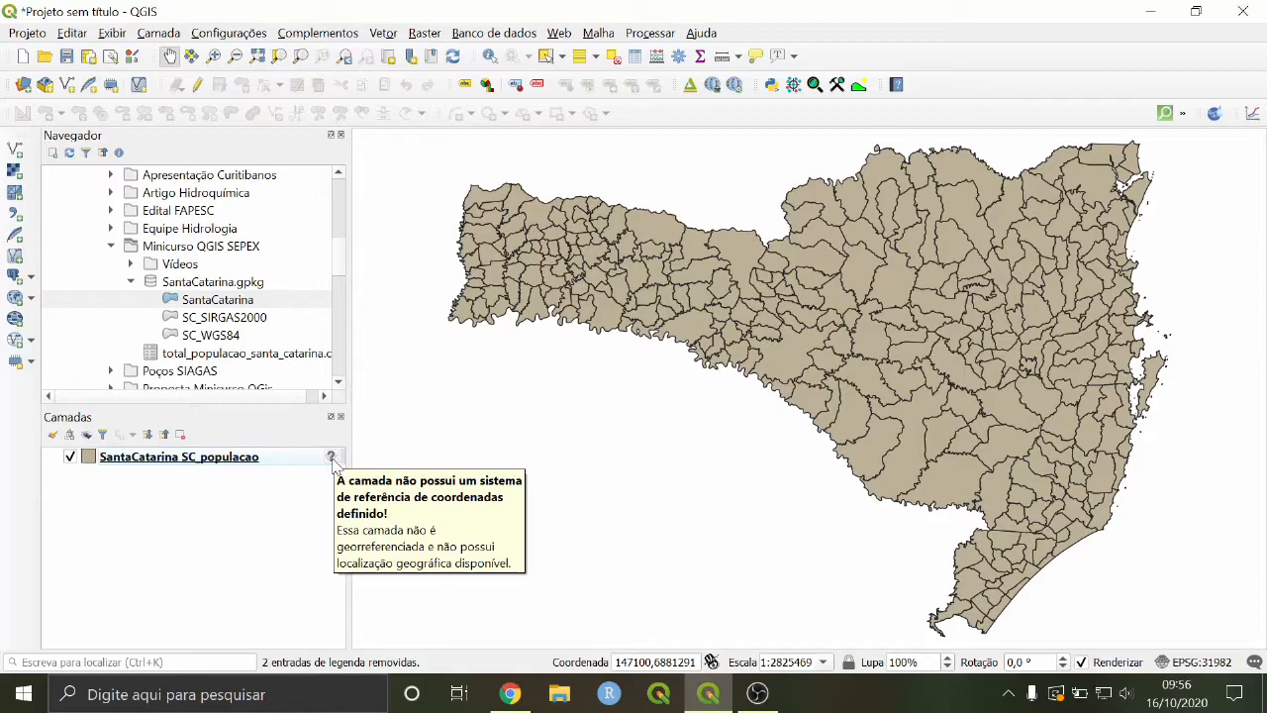
{"action": "left_click", "coordinate": [332, 458]}
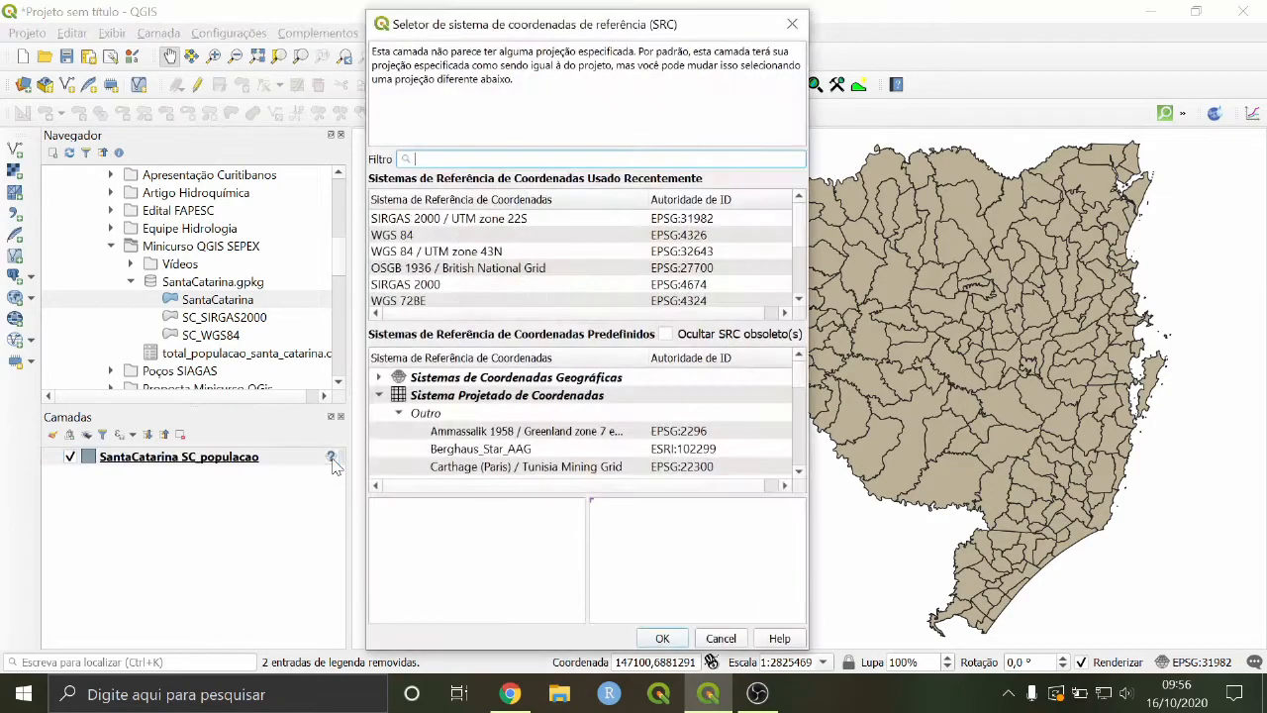
{"action": "left_click", "coordinate": [473, 219]}
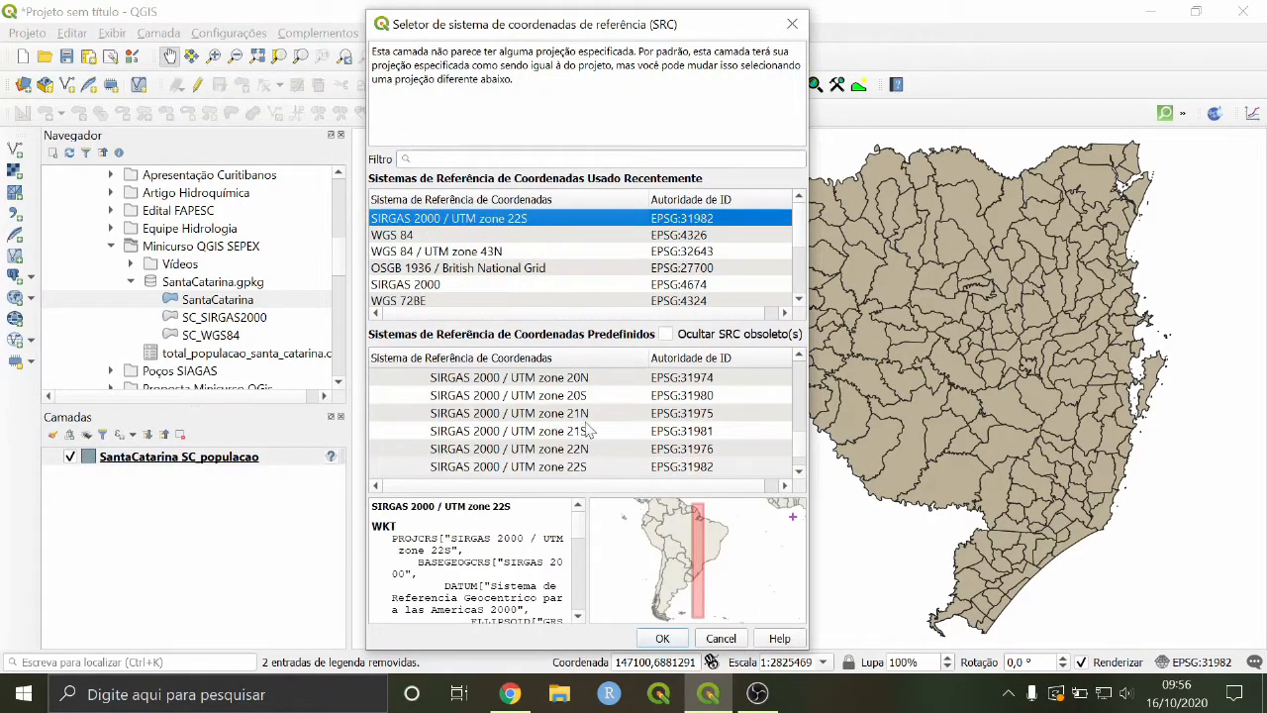
{"action": "left_click", "coordinate": [662, 638]}
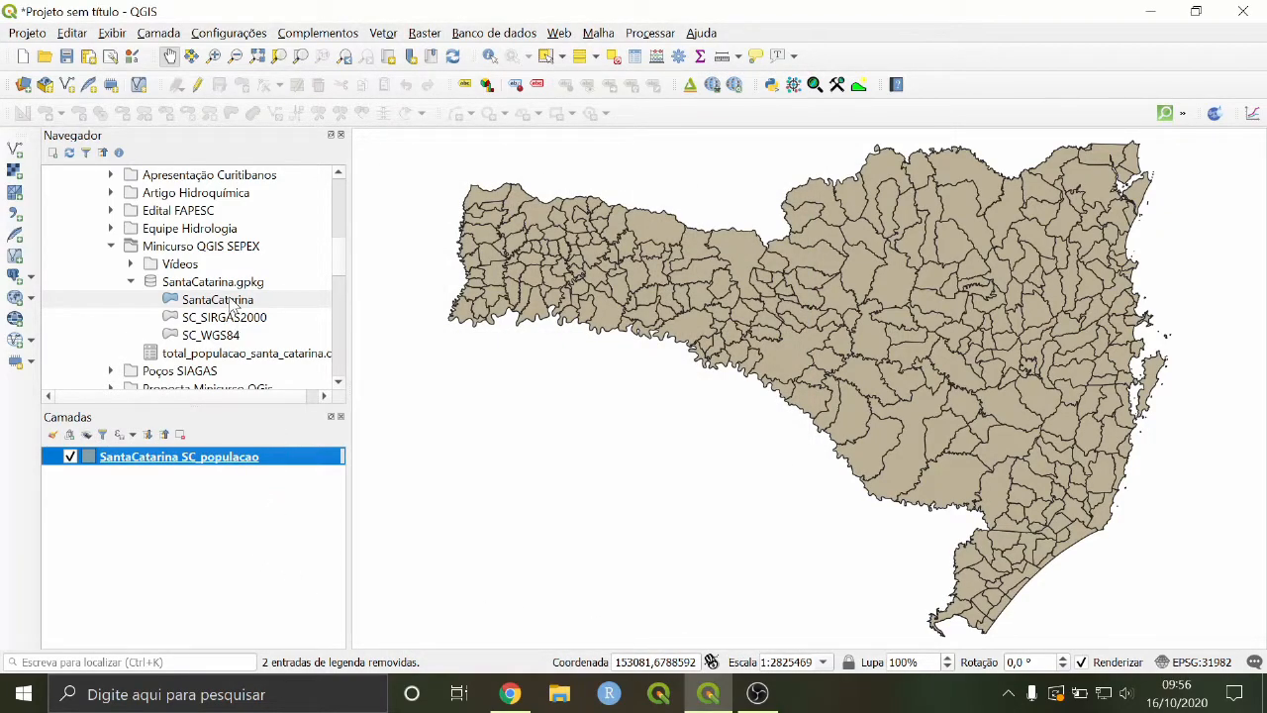
Step: Refresh the file browser and replace the exported layer in the project with SC_populacao loaded from SantaCatarina.gpkg
{"action": "left_click", "coordinate": [69, 151]}
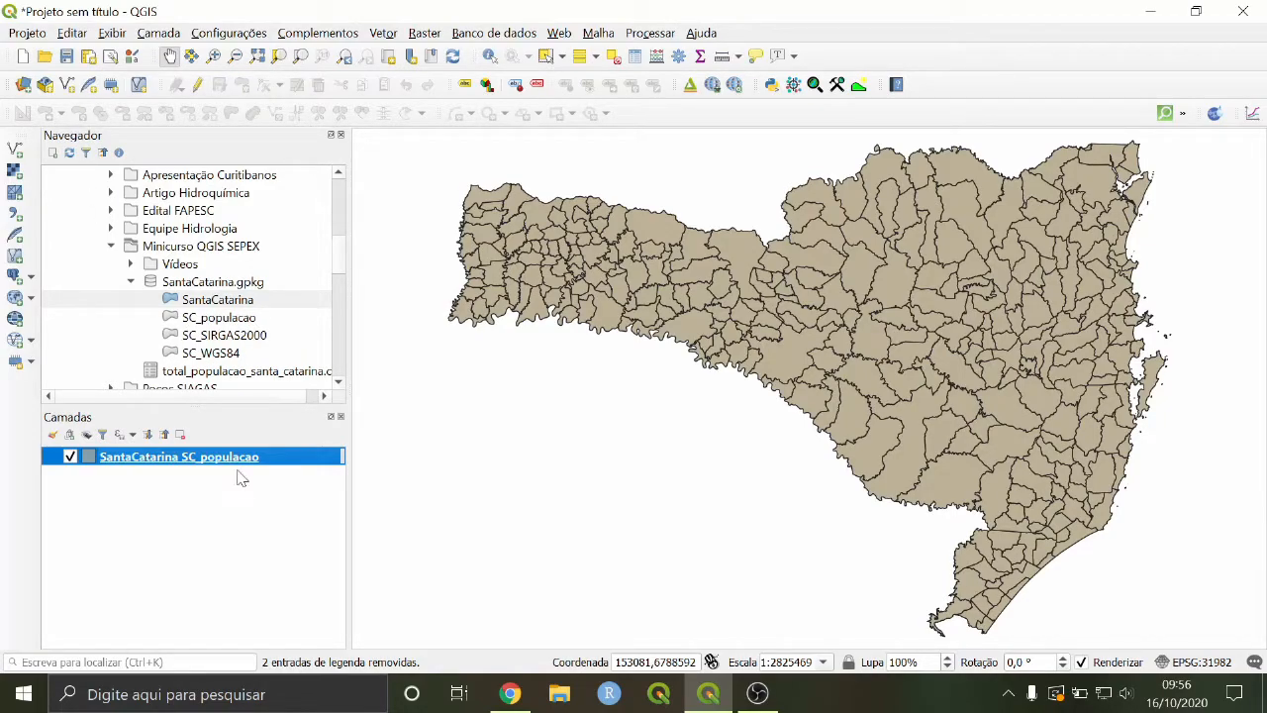
{"action": "left_click", "coordinate": [181, 435]}
{"action": "left_click", "coordinate": [661, 371]}
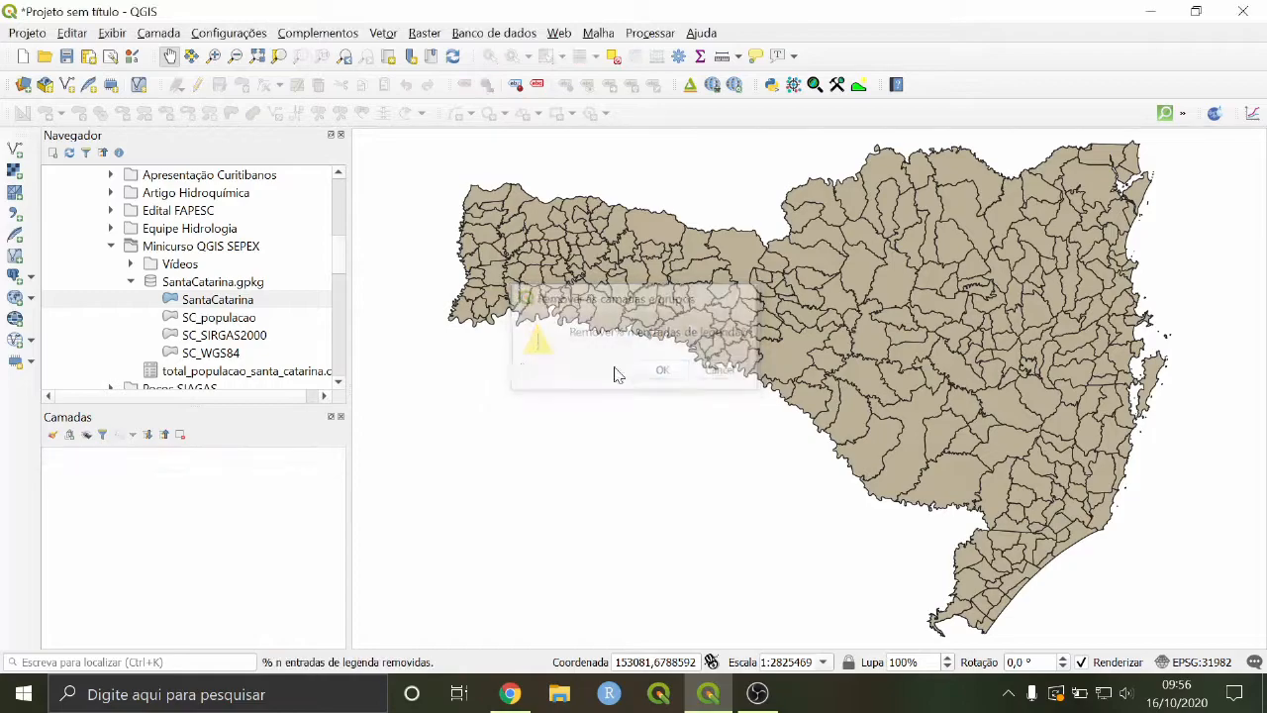
{"action": "left_click", "coordinate": [204, 301]}
{"action": "left_click", "coordinate": [201, 319]}
{"action": "left_click_drag", "start_coordinate": [200, 322], "coordinate": [195, 511]}
Step: Assign the SIRGAS 2000 / UTM zone 22S (EPSG:31982) reference system to the reloaded SC_populacao layer
{"action": "left_click", "coordinate": [333, 459]}
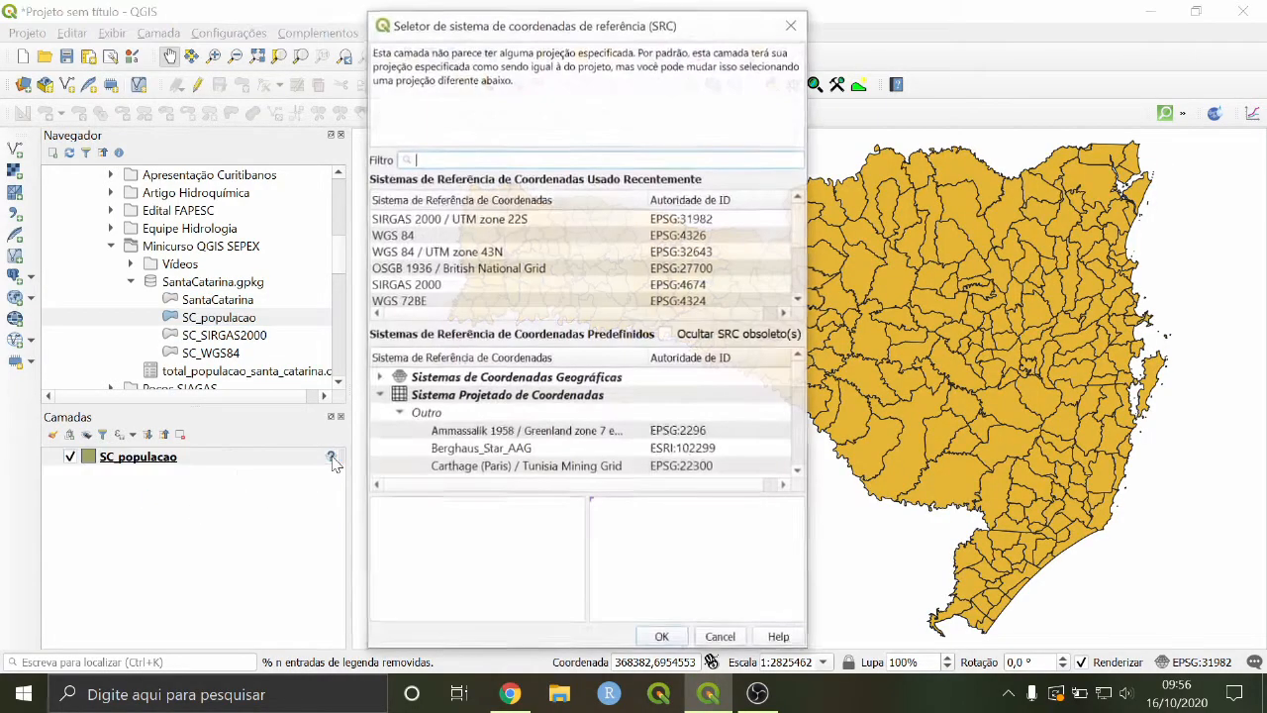
{"action": "left_click", "coordinate": [440, 222]}
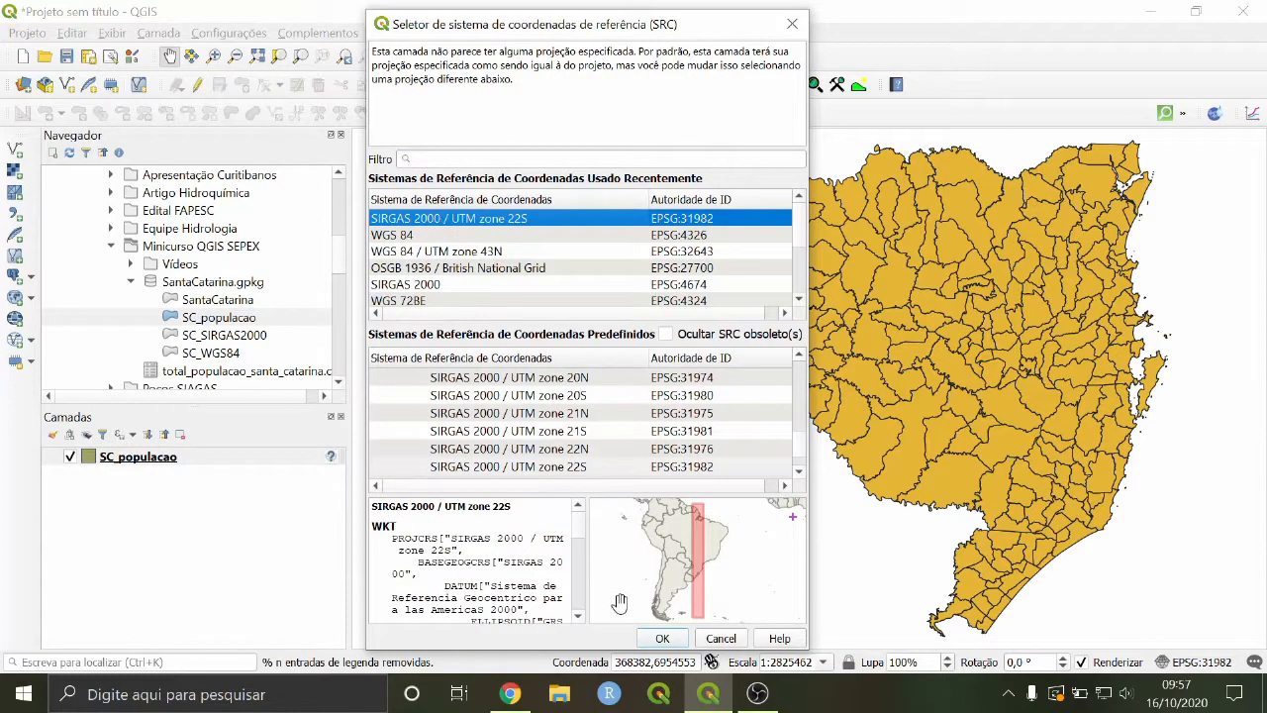
{"action": "left_click", "coordinate": [659, 638]}
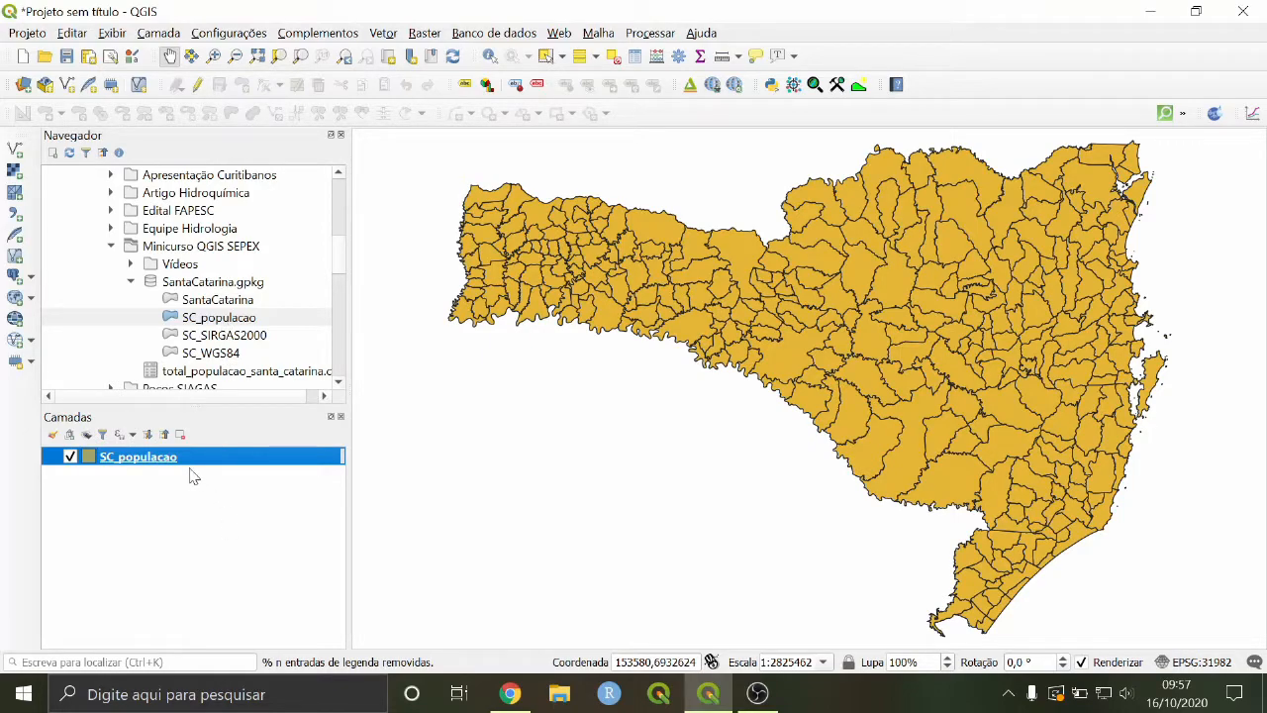
Step: Check the population columns in the SC_populacao layer's attribute table, and close the table
{"action": "left_click", "coordinate": [635, 55]}
{"action": "left_click_drag", "start_coordinate": [486, 644], "coordinate": [537, 644]}
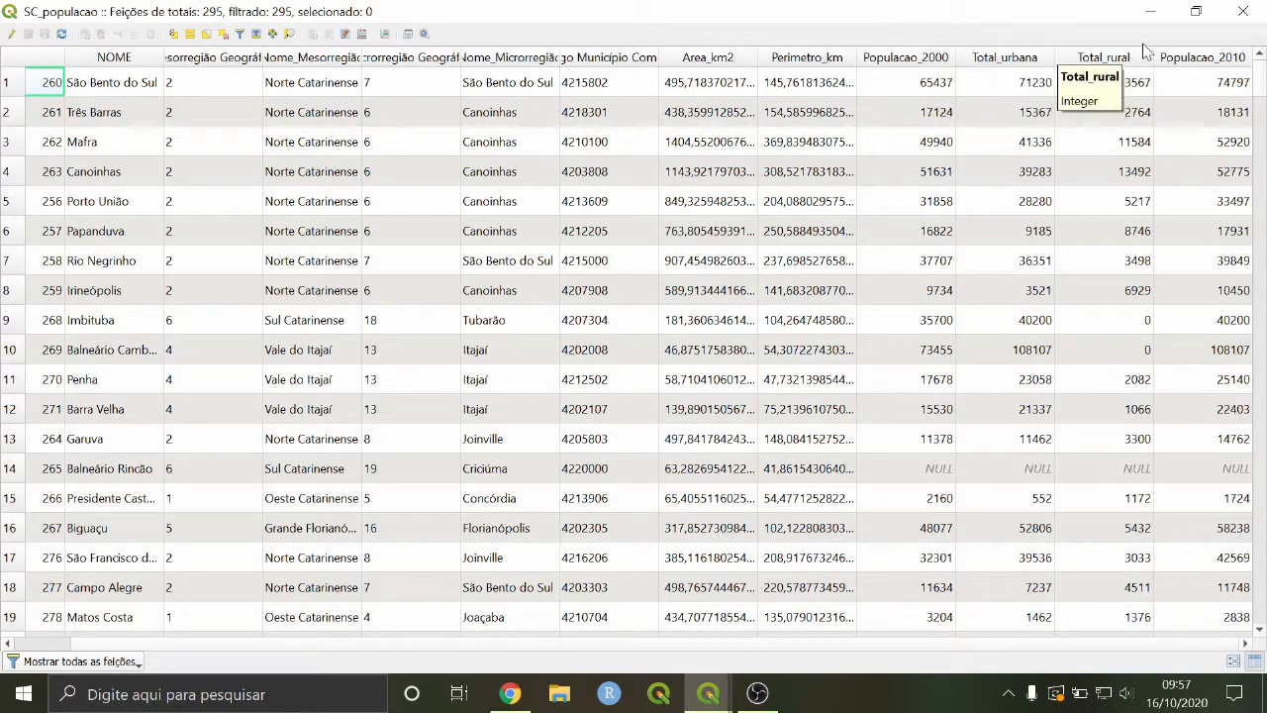
{"action": "left_click", "coordinate": [1243, 14]}
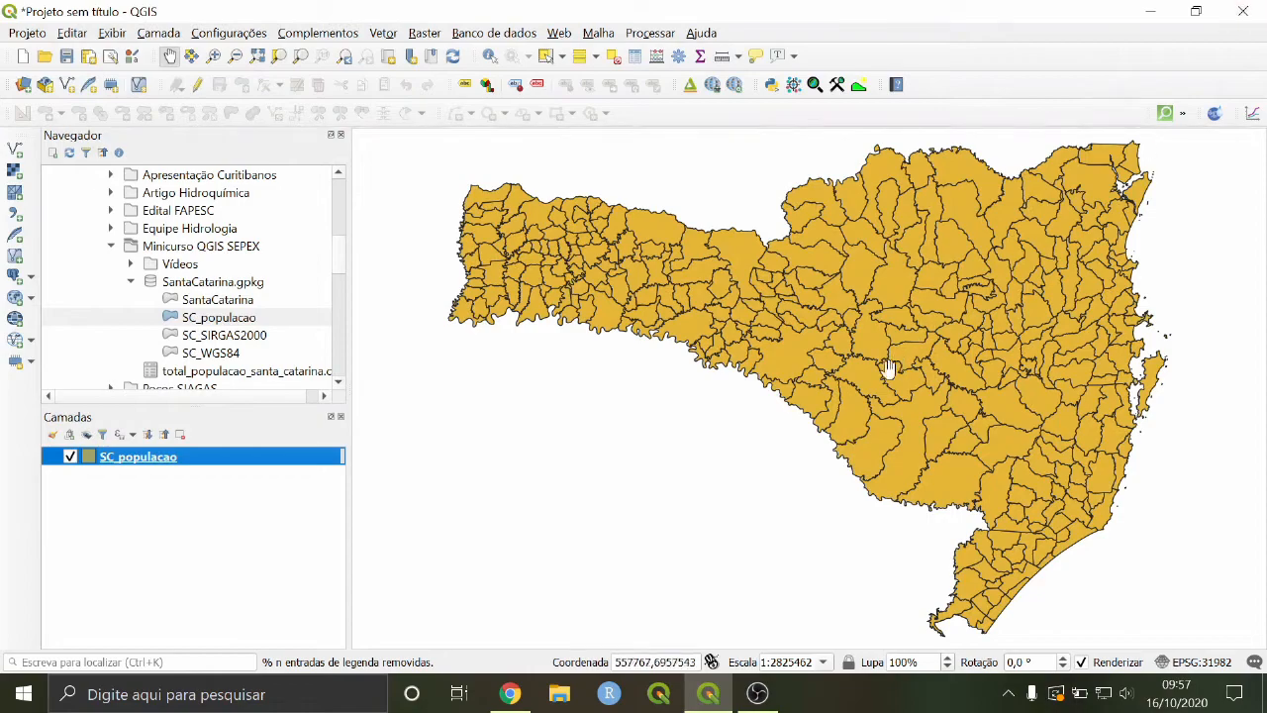